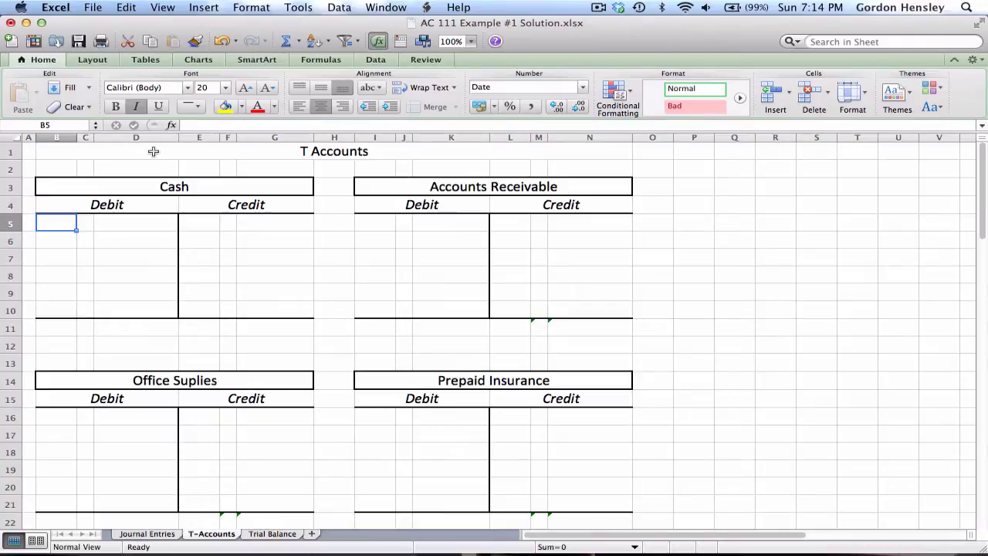
Step: Post the $200,000 Cash debit in D5 after checking the 1/1/12 journal entry
key(Right)
key(Right)
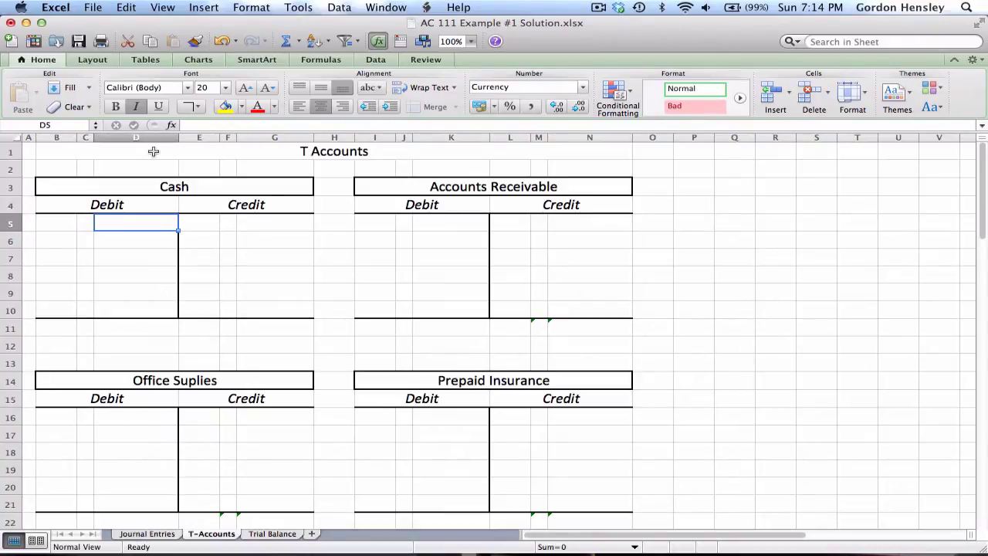
key(Right)
key(Right)
key(Right)
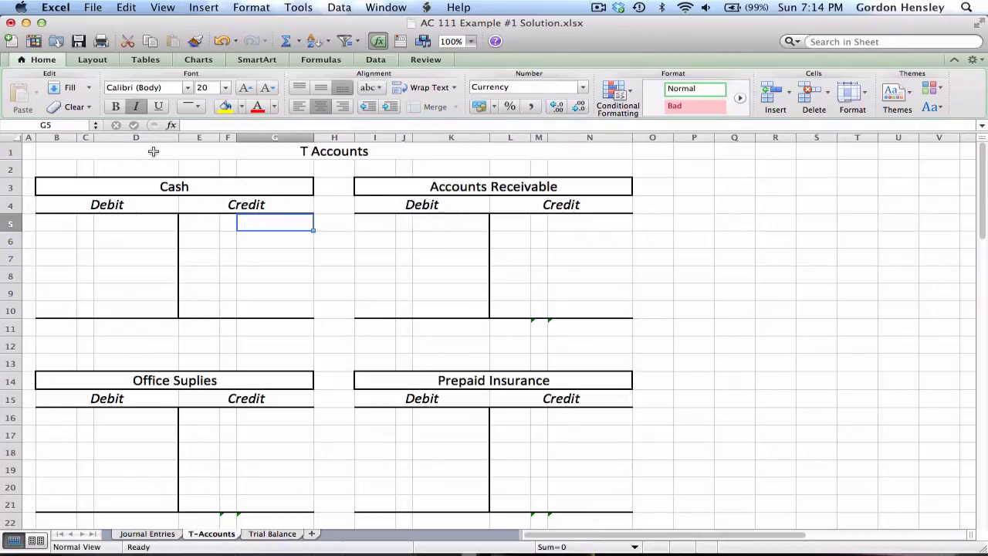
key(Left)
key(Left)
key(Left)
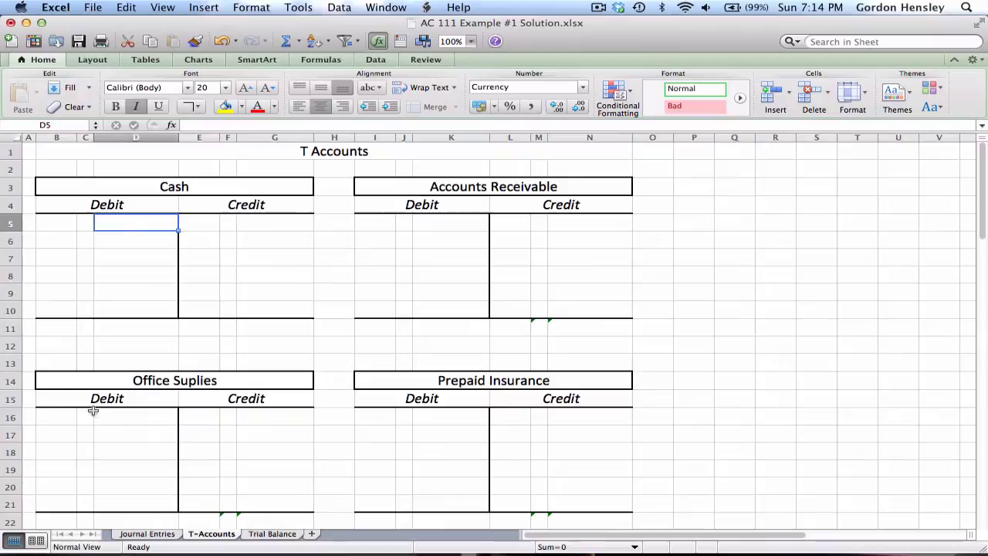
click(154, 536)
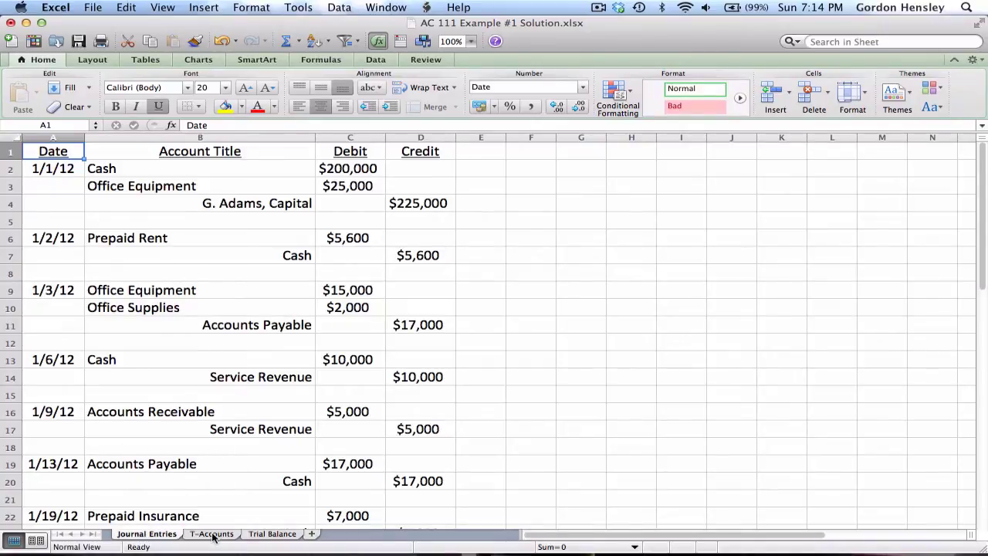
key(Right)
key(Right)
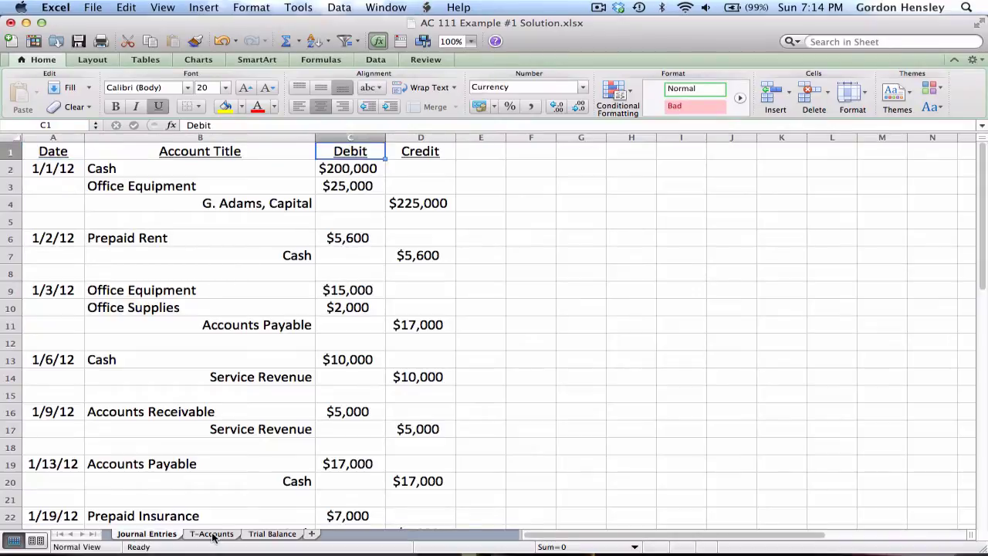
key(Down)
key(Down)
click(212, 535)
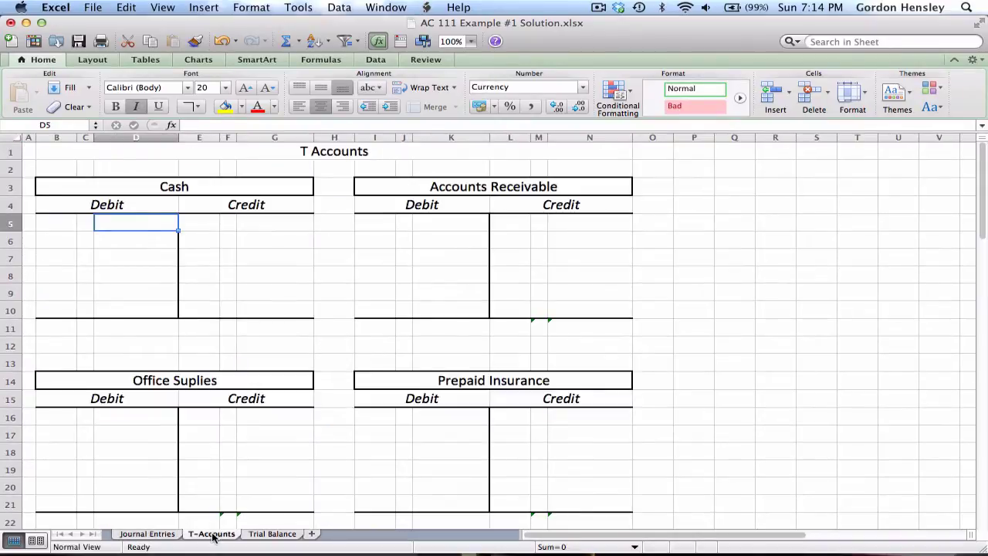
text(200000)
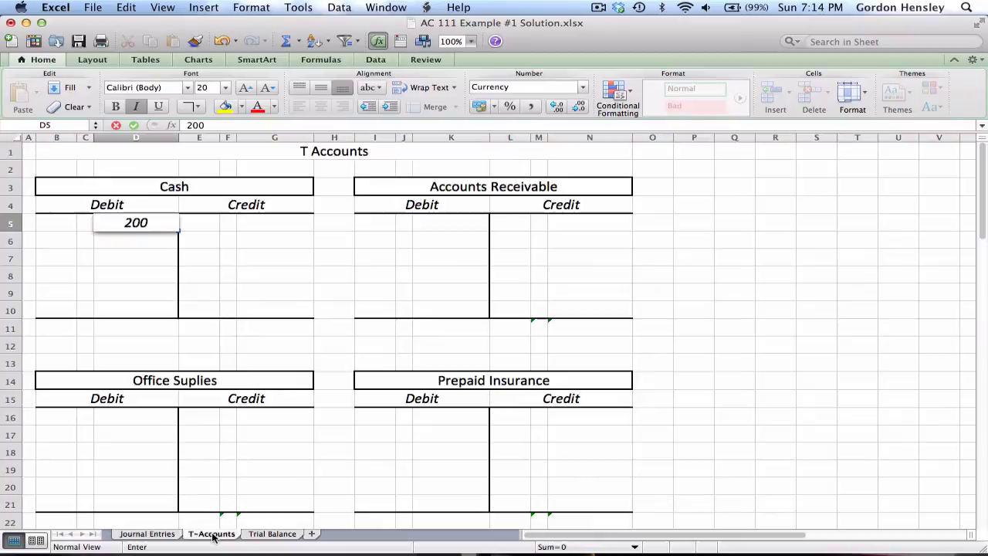
key(Return)
Step: Enter the $25,000 Office Equipment debit in K27
key(Down)
key(Down)
key(Down)
key(Down)
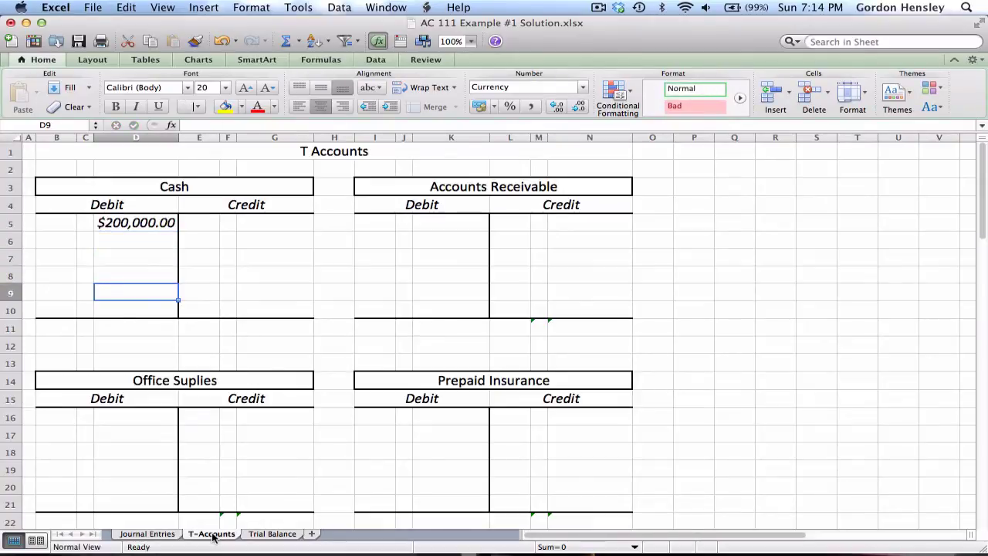
key(Down)
key(Down)
key(Down)
key(Down)
key(Down)
key(Down)
key(Down)
key(Down)
key(Down)
key(Down)
key(Down)
key(Down)
key(Down)
key(Down)
key(Down)
key(Down)
key(Down)
key(Down)
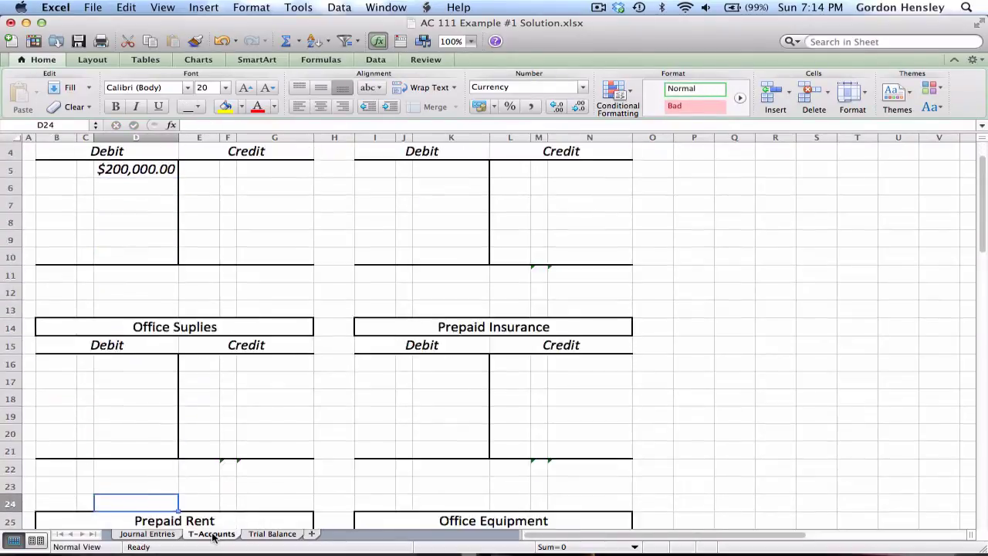
key(Right)
key(Right)
key(Right)
key(Right)
key(Up)
key(Right)
key(Right)
key(Right)
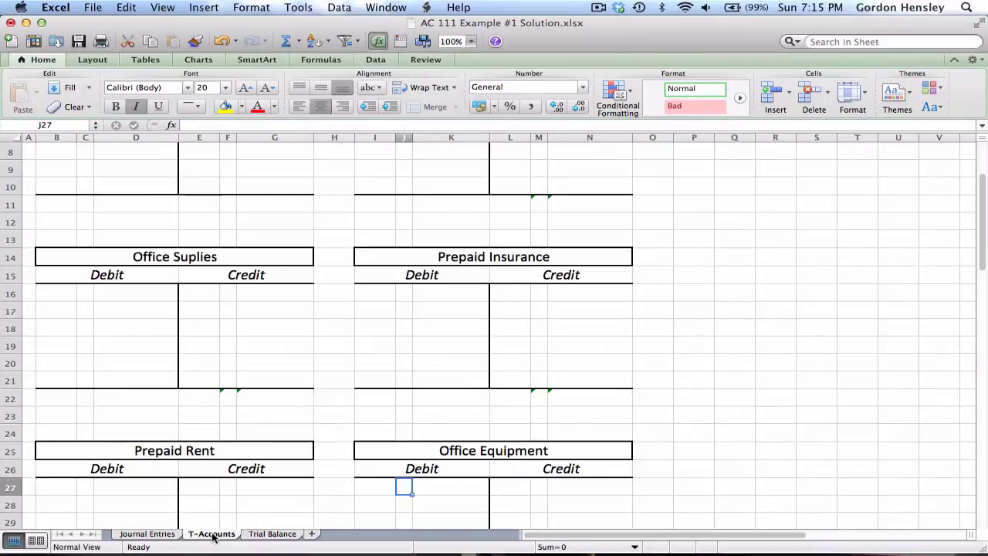
text(25000)
key(Return)
Step: Post the $225,000 credit to G. Adams, Capital in N38, checking the journal amount first
key(Up)
key(Up)
key(Up)
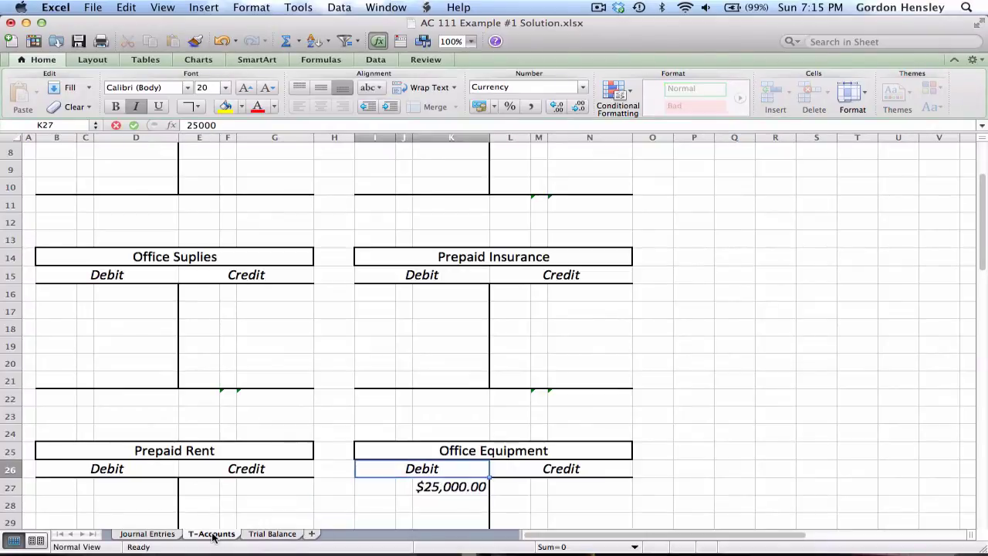
click(147, 534)
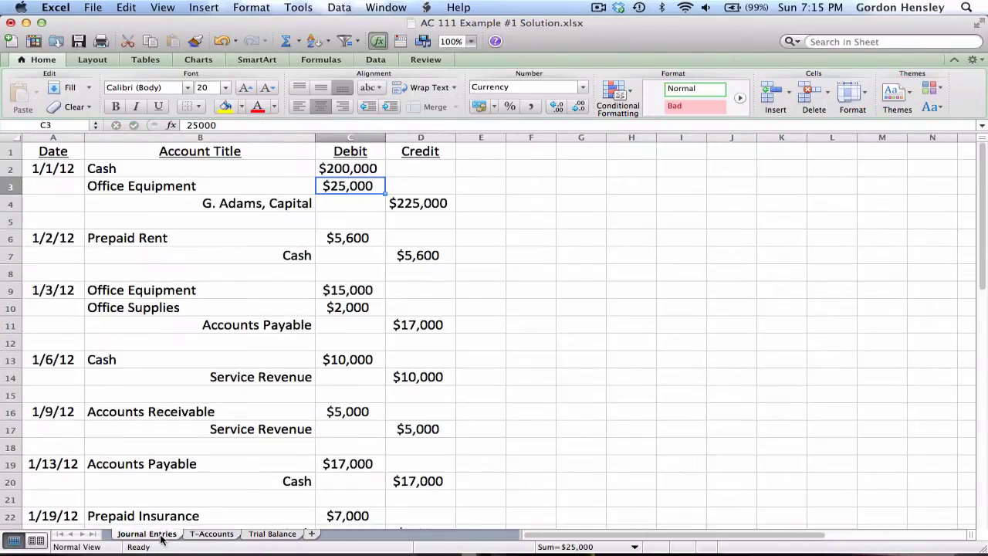
key(Down)
key(Right)
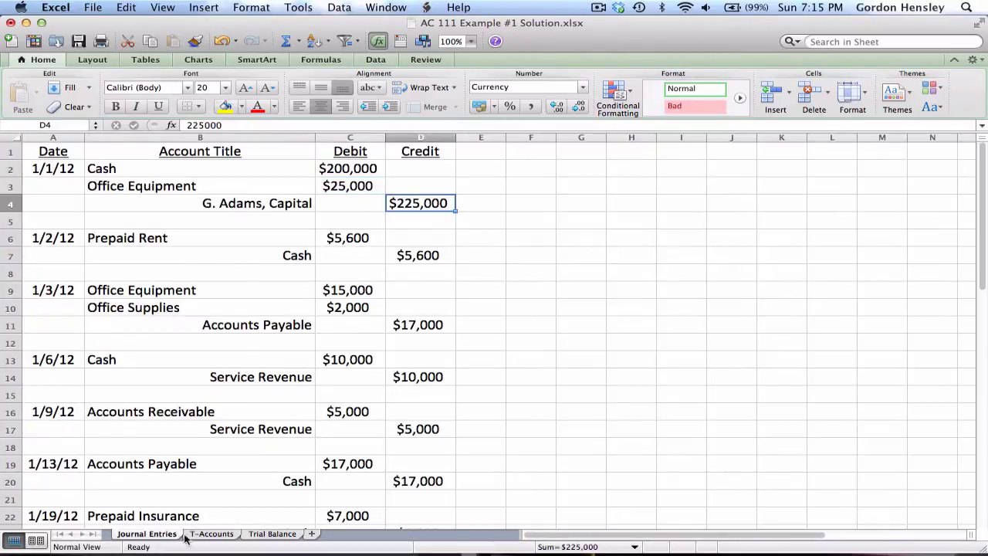
click(207, 535)
key(Down)
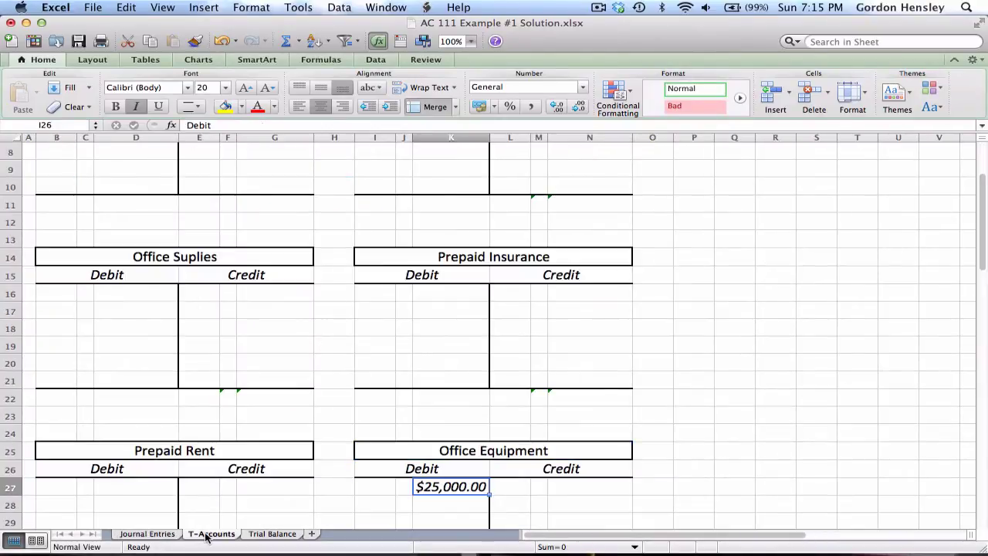
key(Down)
key(Down)
key(Down)
key(Down)
key(Down)
key(Down)
key(Down)
key(Down)
key(Down)
key(Down)
key(Down)
key(Down)
key(Down)
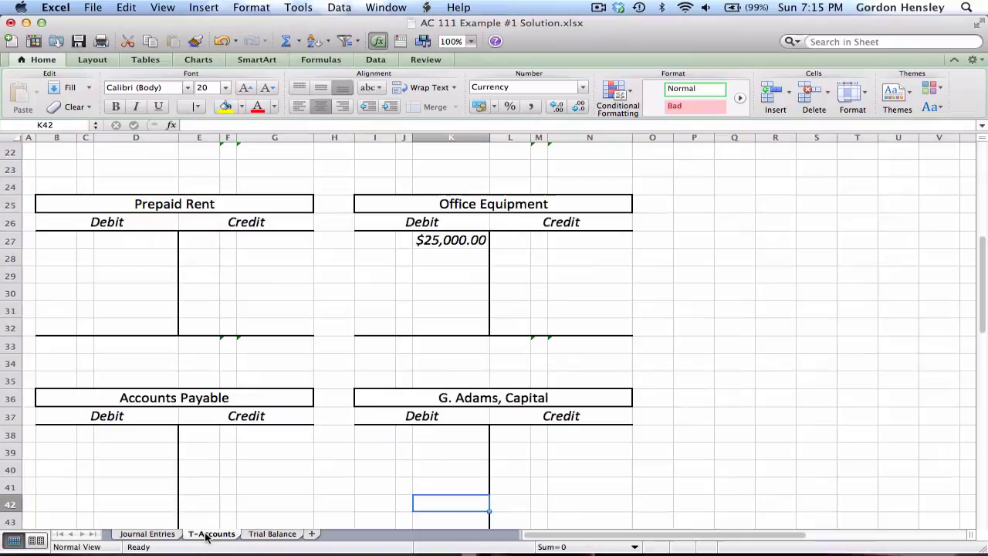
key(Up)
key(Right)
key(Right)
key(Right)
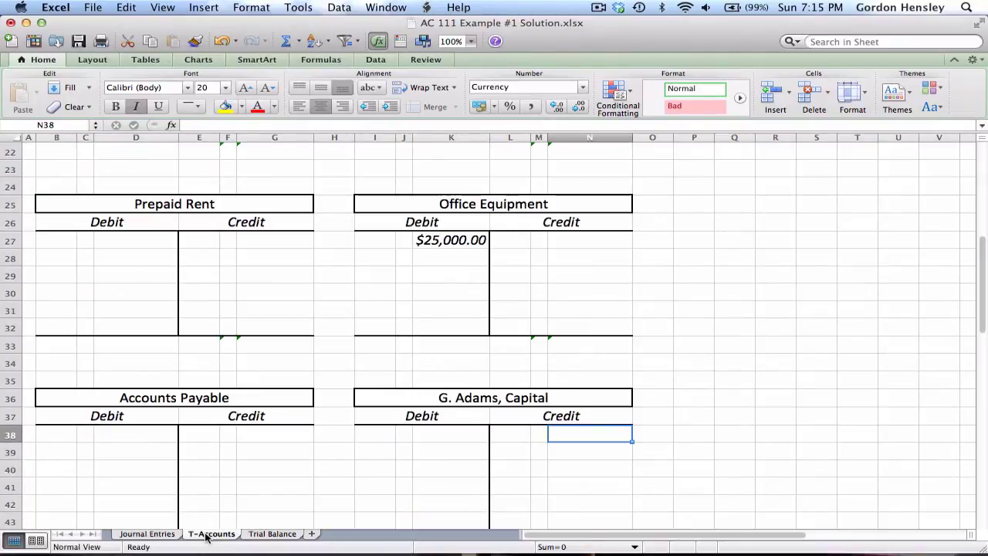
text(225000)
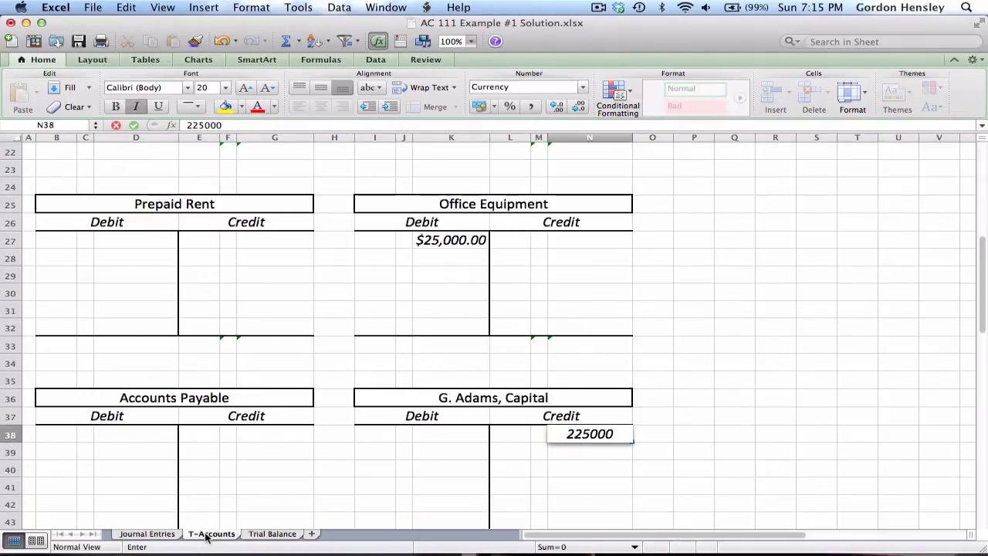
key(Return)
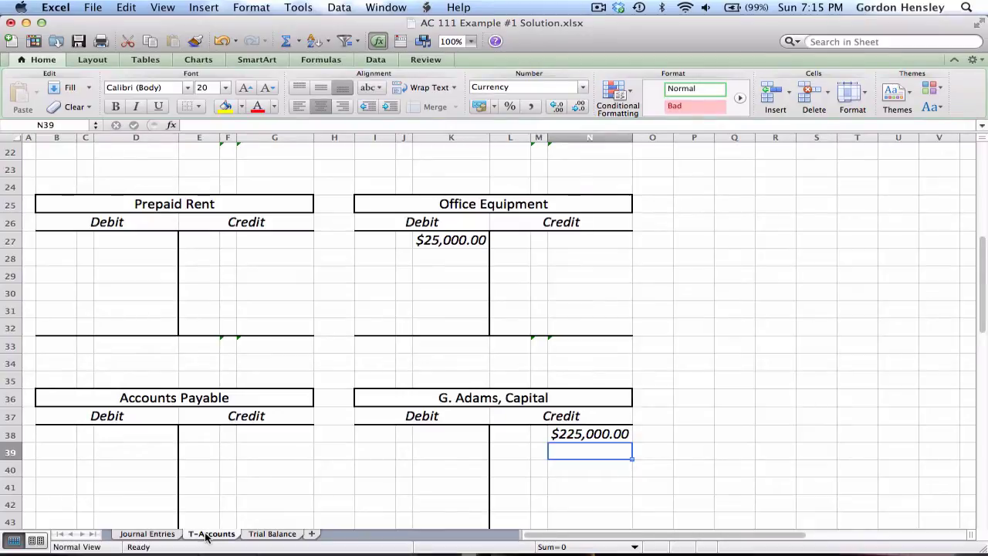
Step: Post the 1/2/12 $5,600 Prepaid Rent debit from the journal into its T-account
click(159, 538)
key(Down)
key(Down)
key(Left)
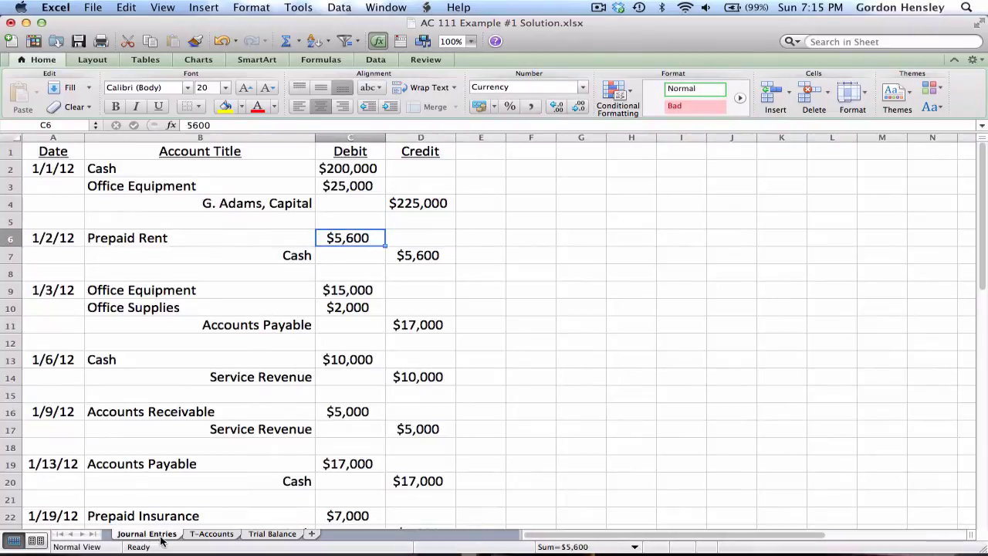
click(212, 533)
key(Up)
key(Up)
key(Up)
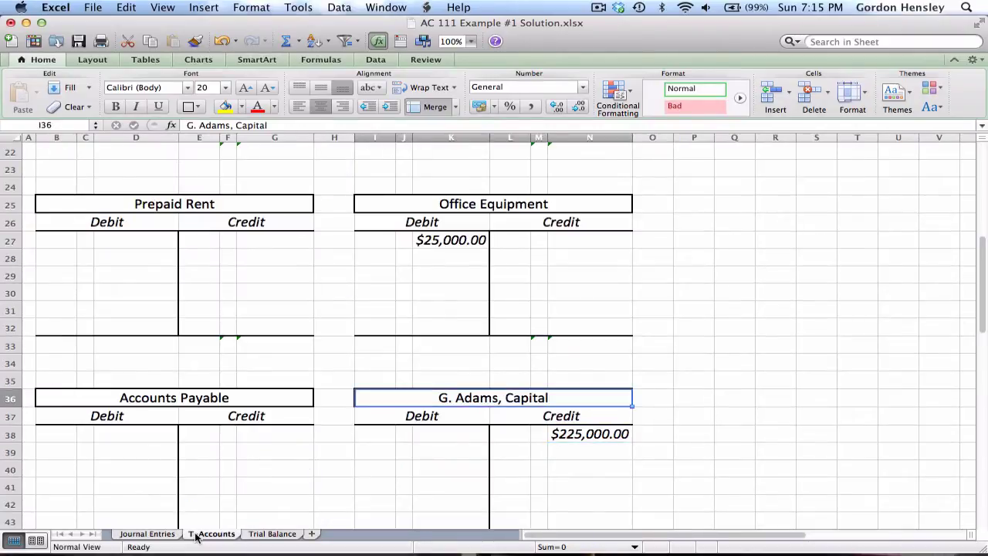
key(Left)
key(Up)
key(Up)
key(Up)
key(Up)
key(Up)
key(Up)
key(Up)
key(Left)
key(Left)
key(Left)
key(Left)
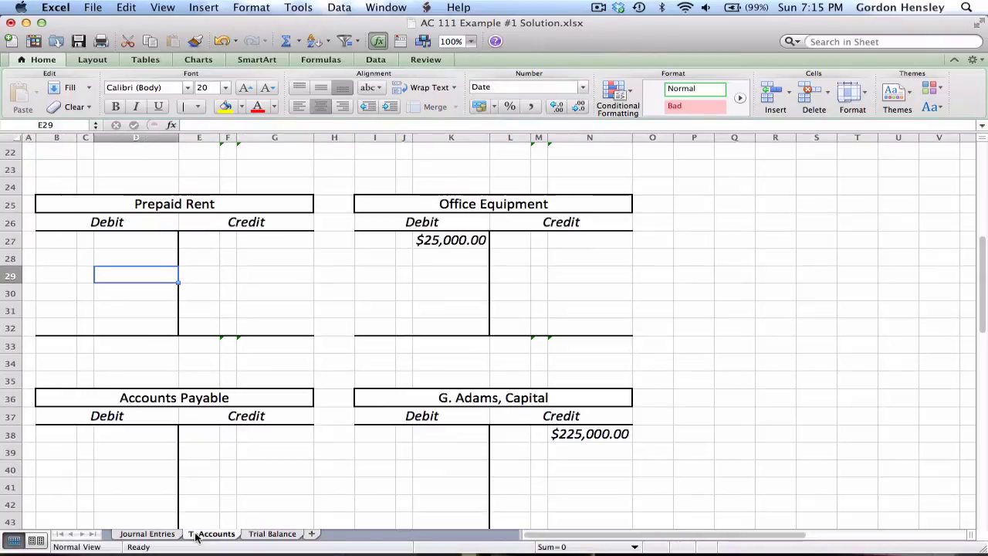
key(Up)
key(Up)
text(5,600)
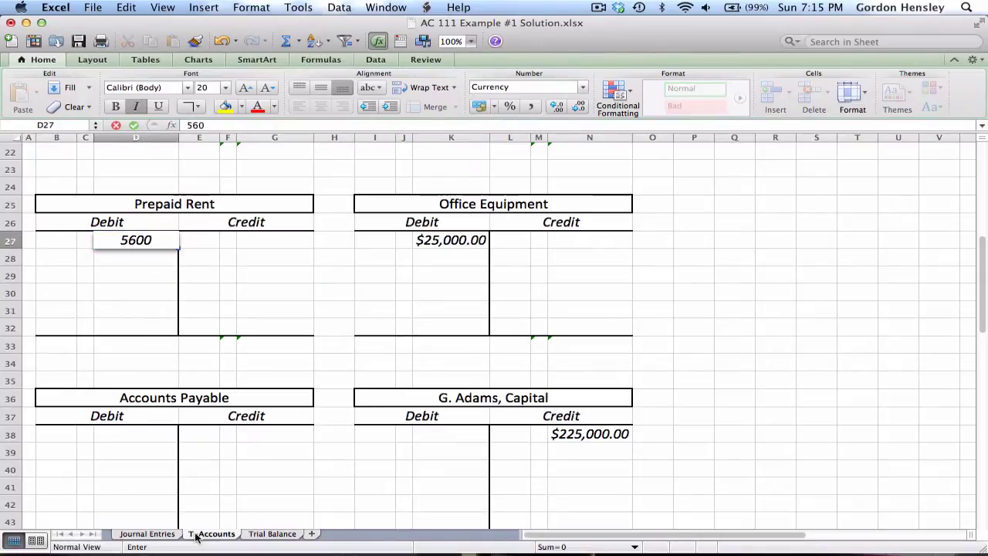
key(Return)
Step: Enter the matching $5,600 credit in the Cash T-account, correcting a mistyped 56000
click(147, 534)
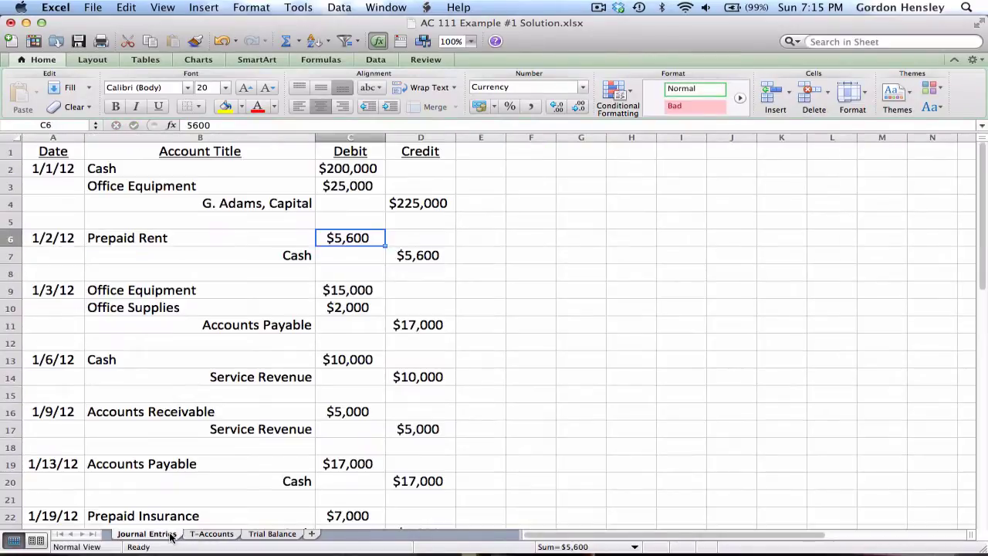
key(Down)
key(Right)
text(5600)
key(ctrl+Return)
click(193, 533)
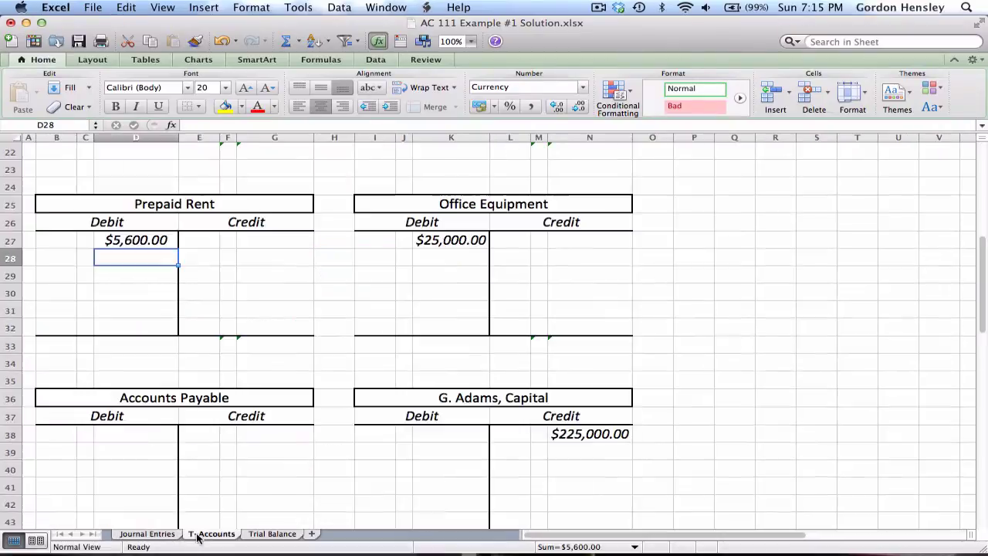
key(Up)
key(Up)
key(Up)
key(Up)
key(Up)
key(Up)
key(Up)
key(Up)
key(Up)
key(Up)
key(Up)
key(Up)
key(Up)
key(Up)
key(Up)
key(Up)
key(Up)
key(Up)
key(Up)
key(Up)
key(Up)
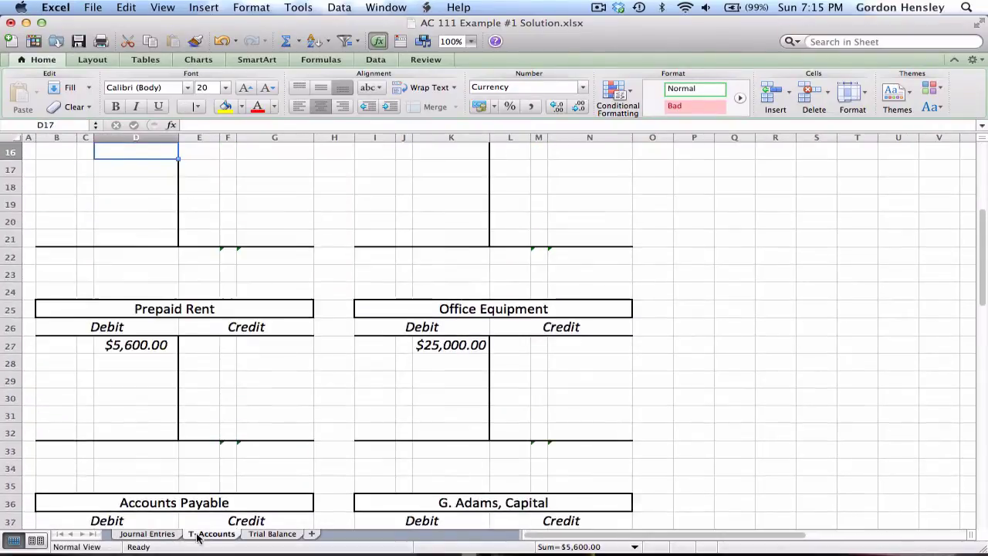
key(Up)
key(Up)
key(Up)
key(Up)
key(Up)
key(Up)
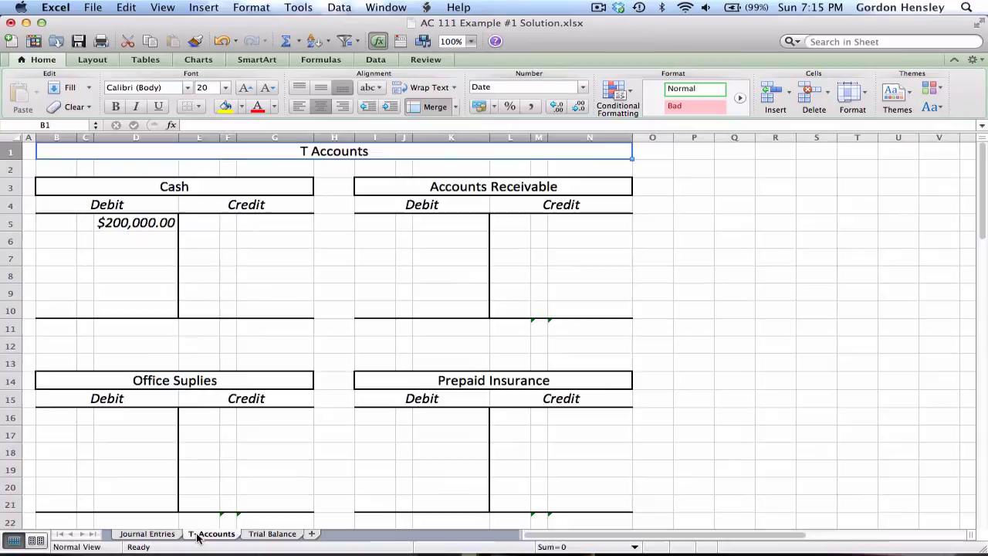
key(Down)
key(Down)
key(Right)
key(Down)
key(Right)
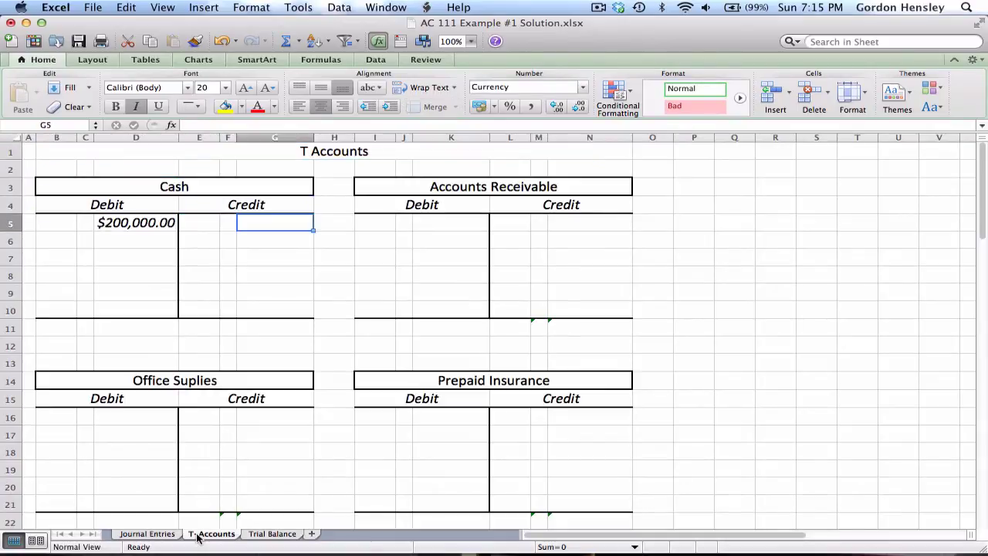
text(56000)
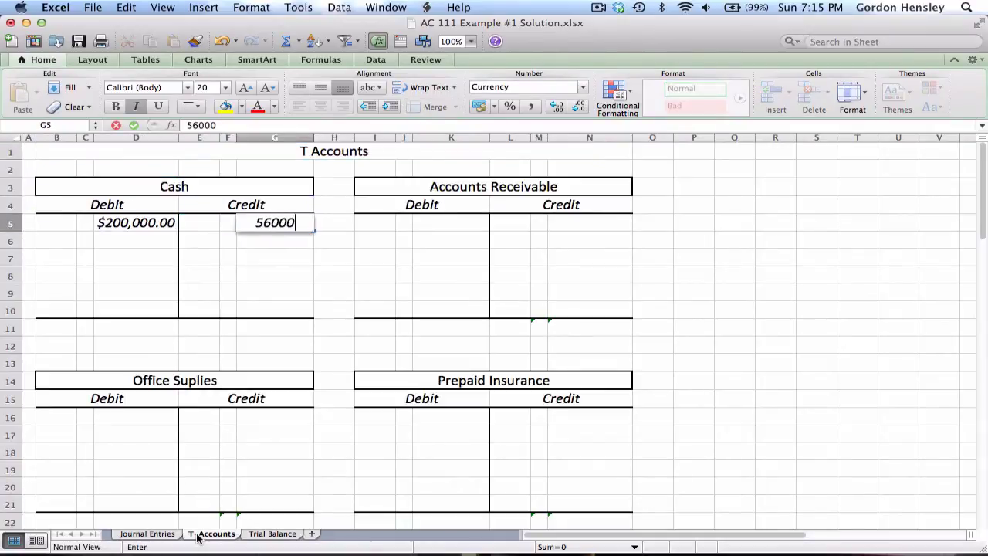
key(BackSpace)
key(Return)
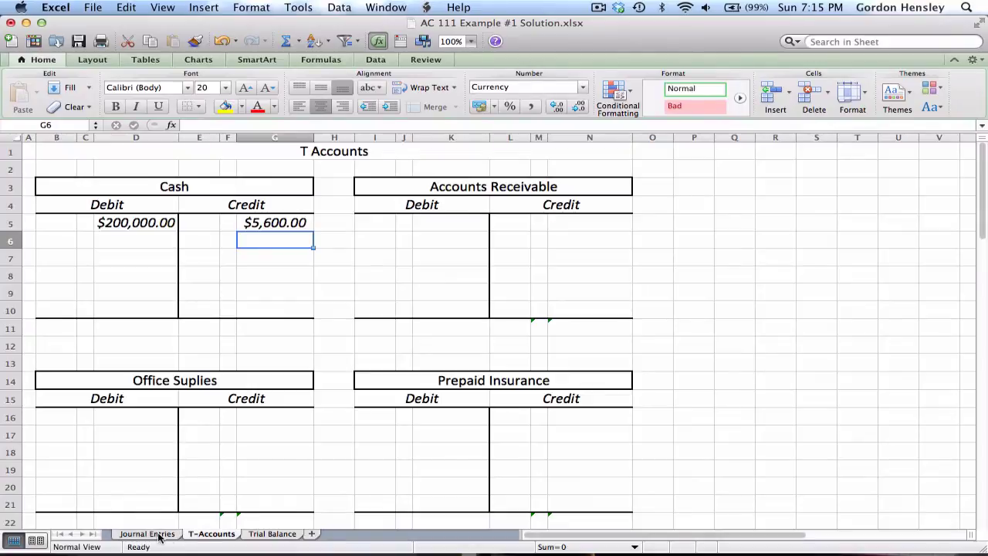
Step: Return to the Journal Entries sheet at the 1/3/12 Office Equipment amount
click(159, 536)
key(Down)
key(Down)
key(Left)
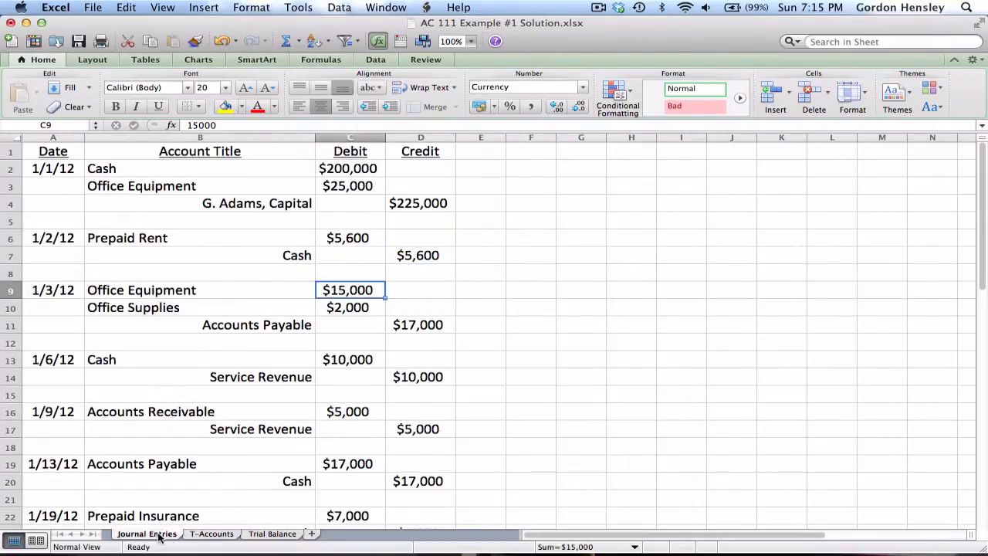
Step: Enter the $15,000 Office Equipment debit in K28
click(199, 536)
key(Down)
key(Down)
key(Down)
key(Down)
key(Down)
key(Down)
key(Down)
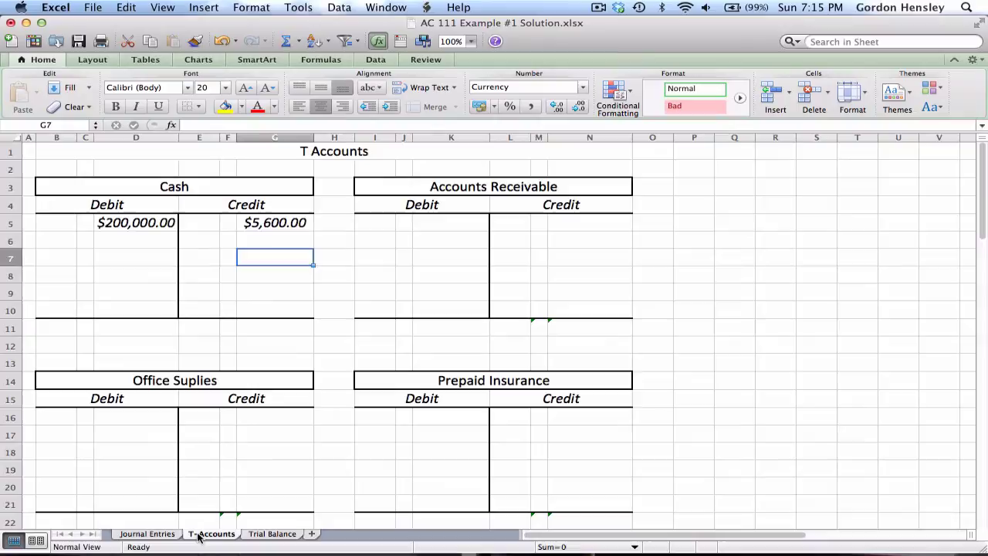
key(Down)
key(Down)
key(Down)
key(Down)
key(Down)
key(Down)
key(Down)
key(Down)
key(Down)
key(Down)
key(Down)
key(Down)
key(Down)
key(Down)
key(Down)
key(Down)
key(Down)
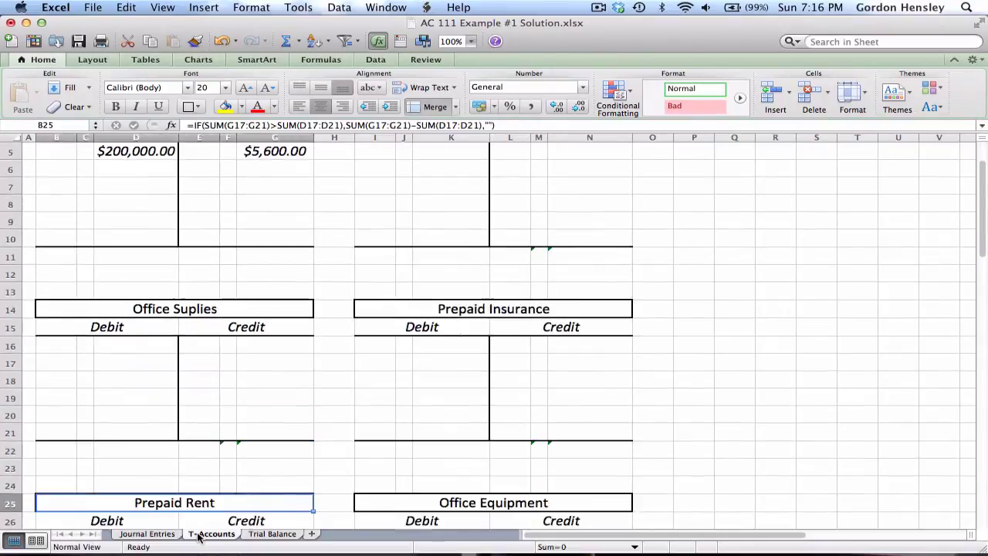
key(Right)
key(Up)
key(Up)
key(Right)
key(Right)
key(Right)
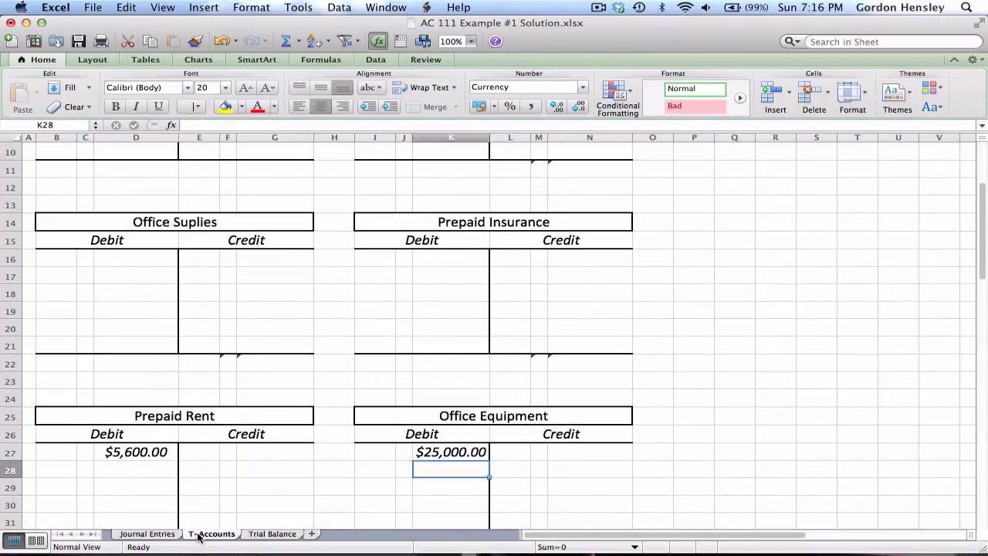
text(15000)
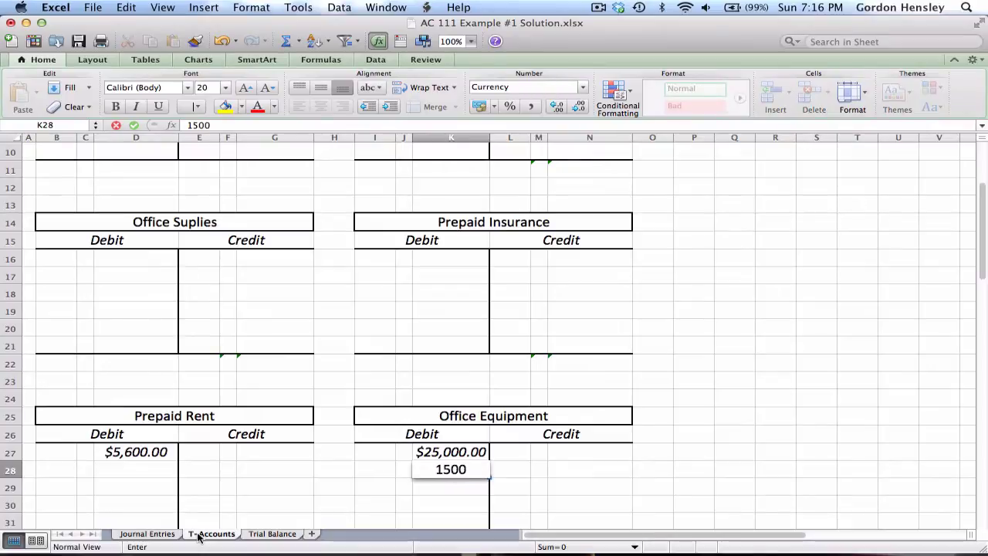
key(Up)
Step: Post the $2,000 Office Supplies debit in D16, checking the journal amount first
click(166, 538)
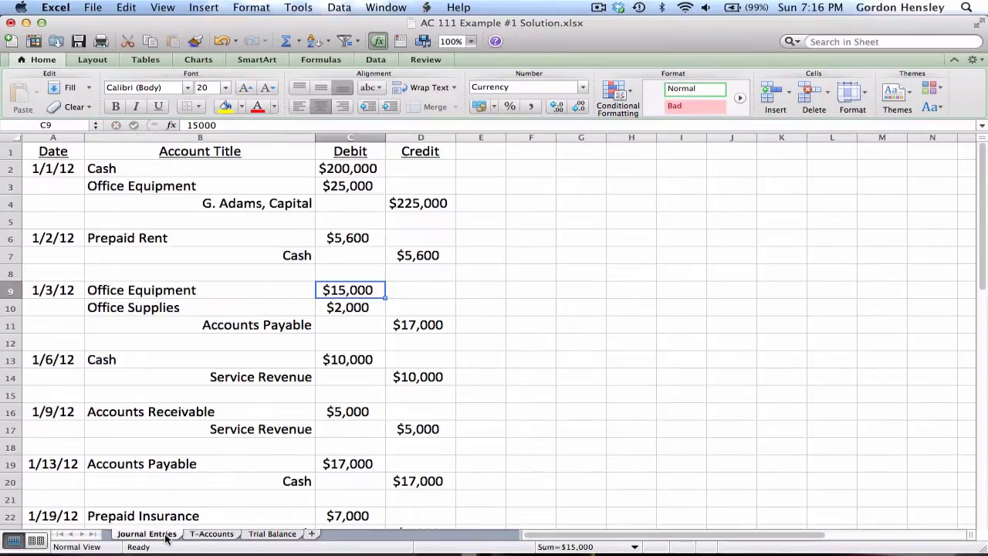
key(Down)
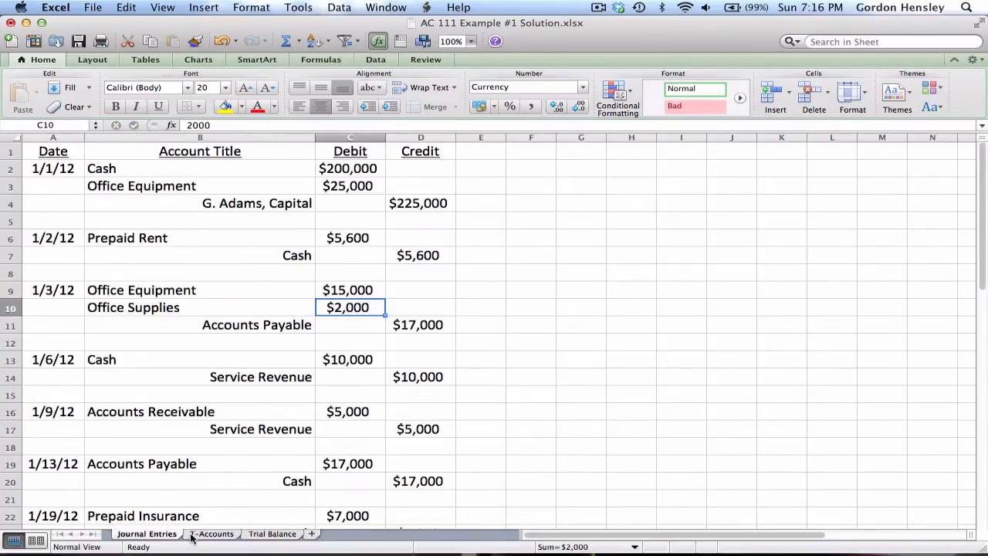
click(210, 534)
key(Up)
key(Up)
key(Up)
key(Up)
key(Up)
key(Up)
key(Up)
key(Up)
key(Up)
key(Up)
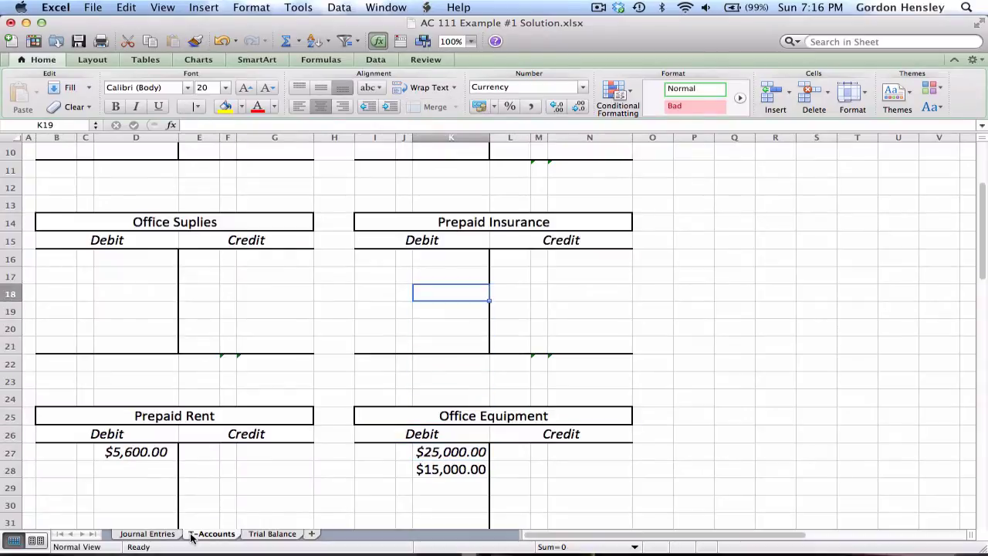
key(Left)
key(Left)
key(Left)
key(Left)
key(Left)
key(Left)
key(Up)
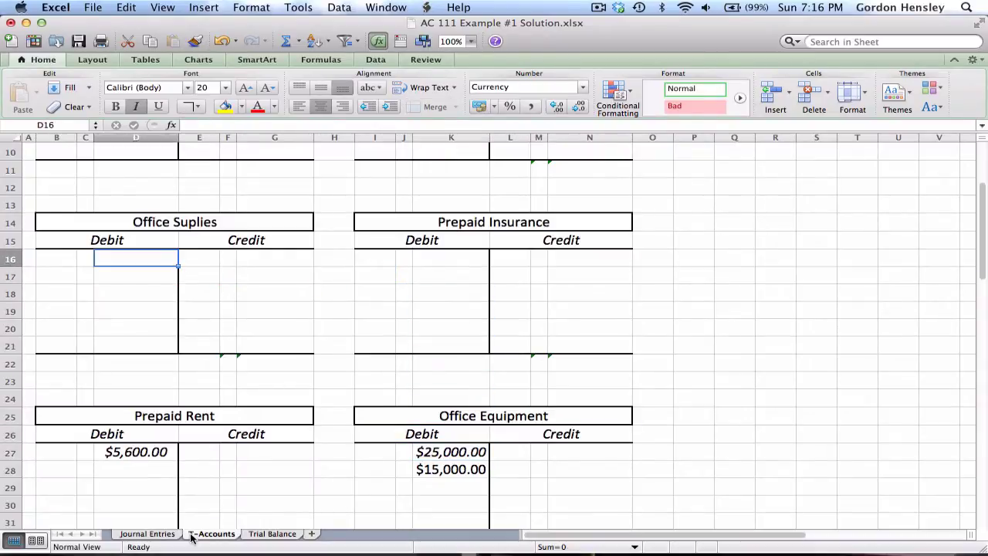
text(2,000)
key(Return)
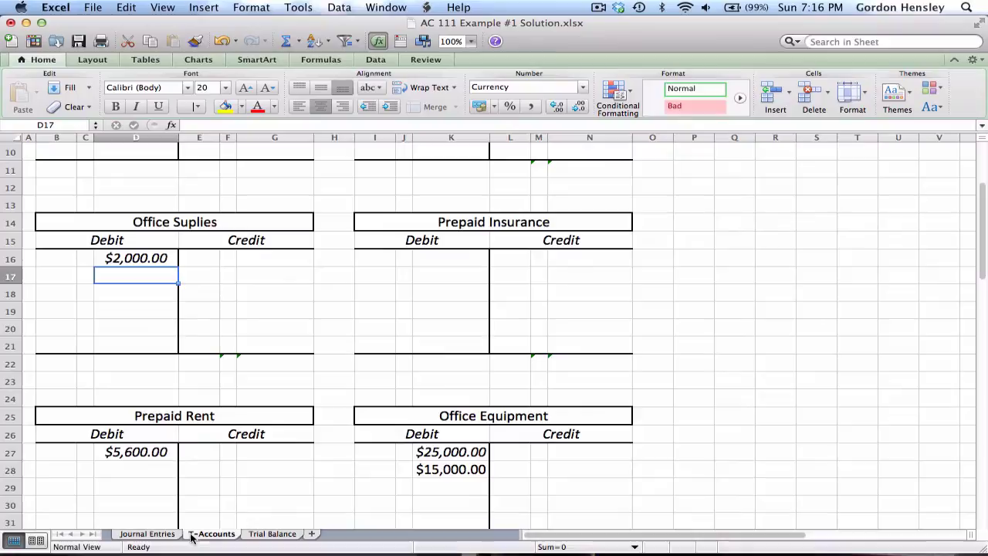
Step: Post the $17,000 Accounts Payable credit in G38 from the journal
click(170, 538)
key(Down)
key(Right)
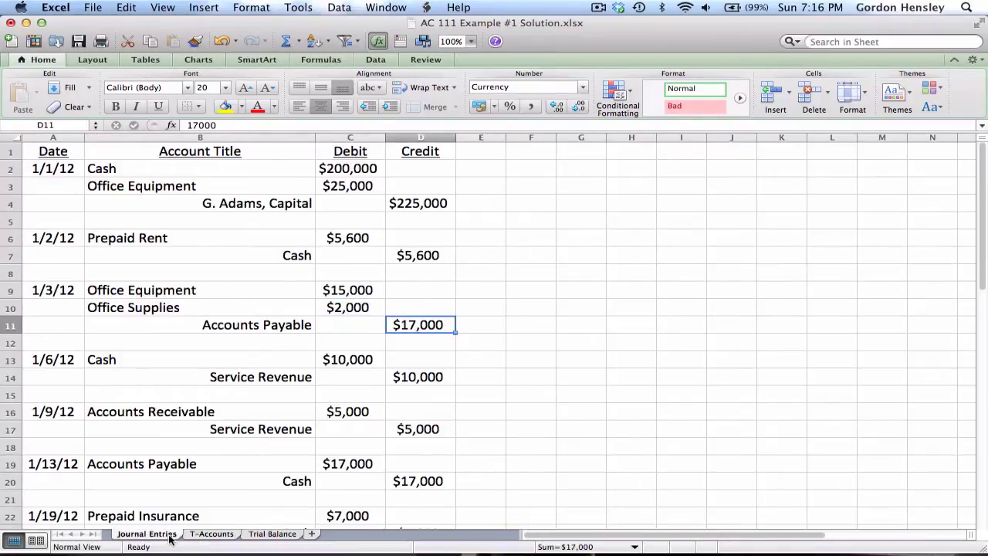
click(210, 534)
key(Down)
key(Down)
key(Down)
key(Down)
key(Down)
key(Down)
key(Down)
key(Down)
key(Down)
key(Down)
key(Down)
key(Down)
key(Down)
key(Down)
key(Down)
key(Down)
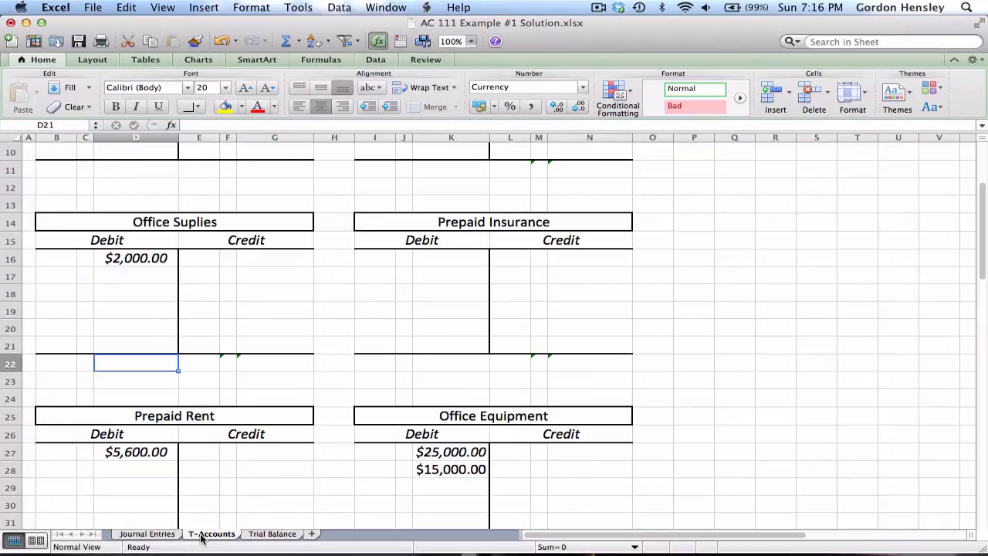
key(Down)
key(Down)
key(Down)
key(Down)
key(Down)
key(Down)
key(Down)
key(Down)
key(Down)
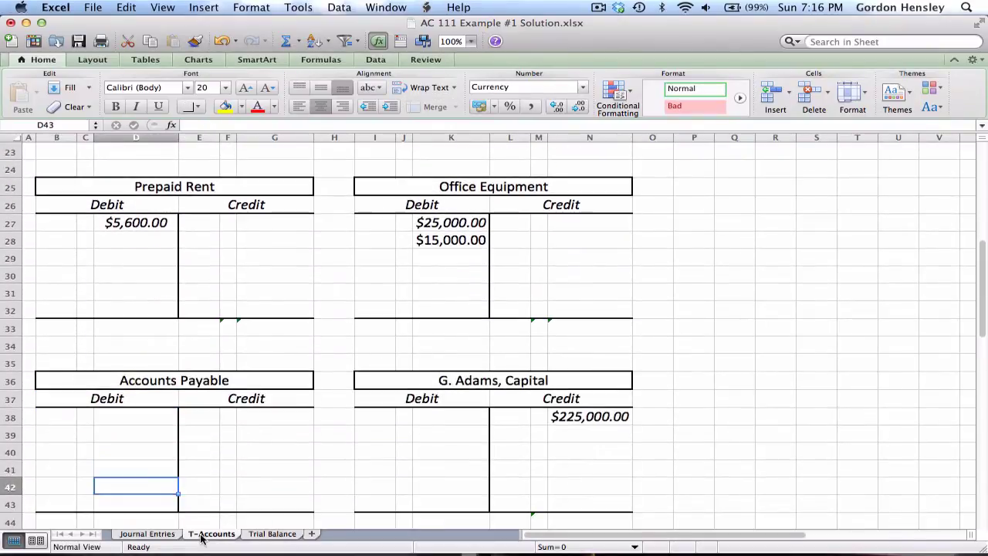
key(Up)
key(Up)
key(Up)
key(Up)
key(Up)
key(Right)
key(Down)
key(Right)
key(Right)
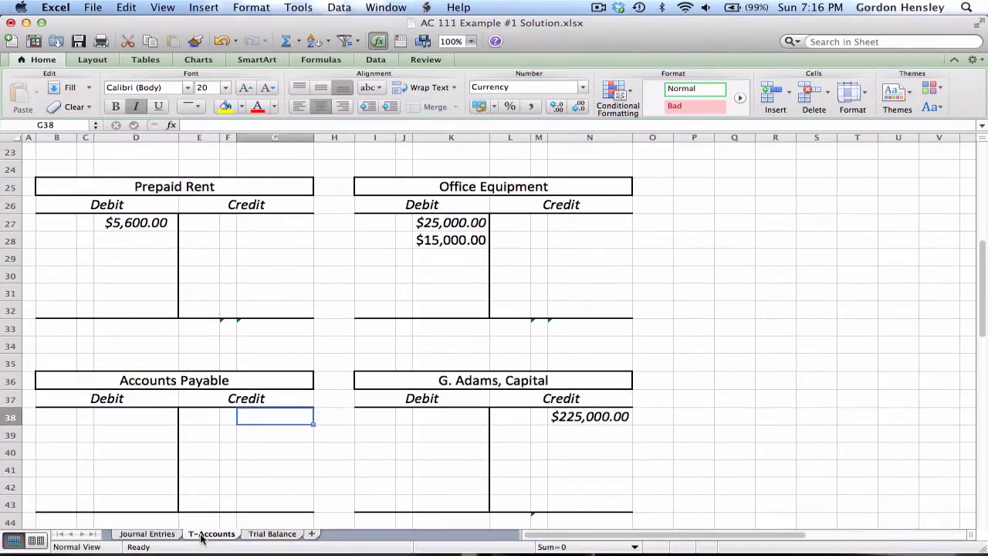
text(17,000)
key(Up)
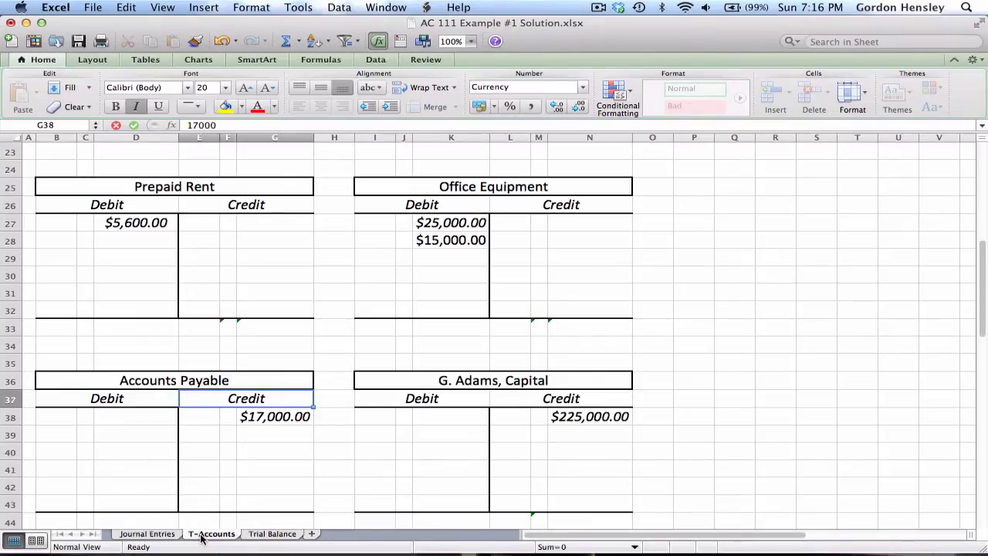
Step: Go to the 1/6/12 Cash debit amount on the Journal Entries sheet
click(170, 538)
key(Down)
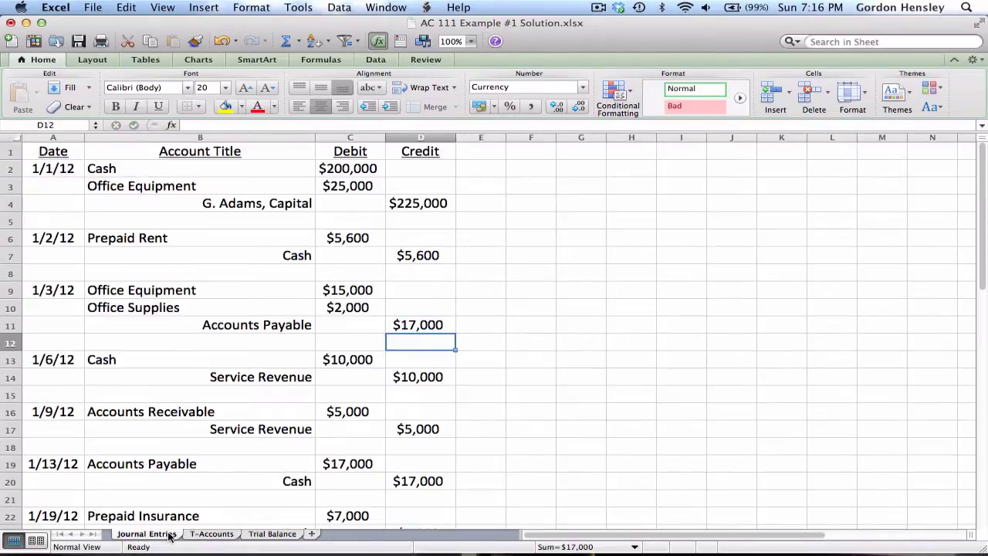
key(Down)
key(Left)
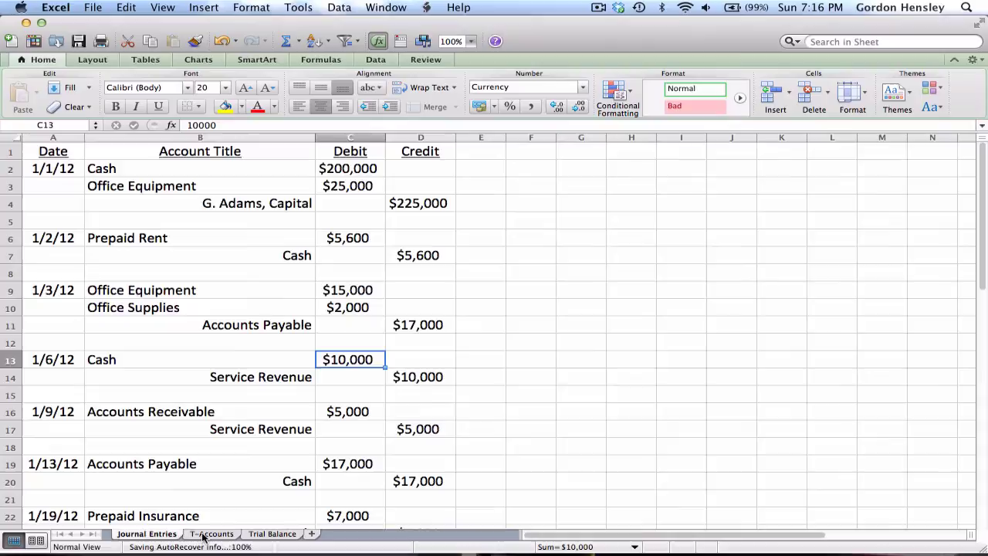
Step: Enter the $10,000 debit in the next empty Cash T-account row
click(202, 534)
scroll(203, 534, up, 10)
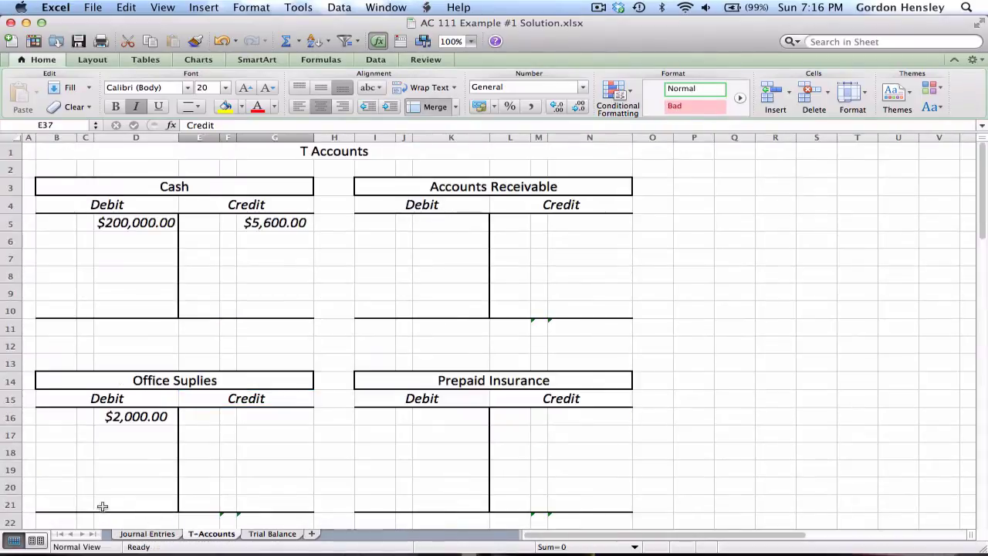
click(150, 236)
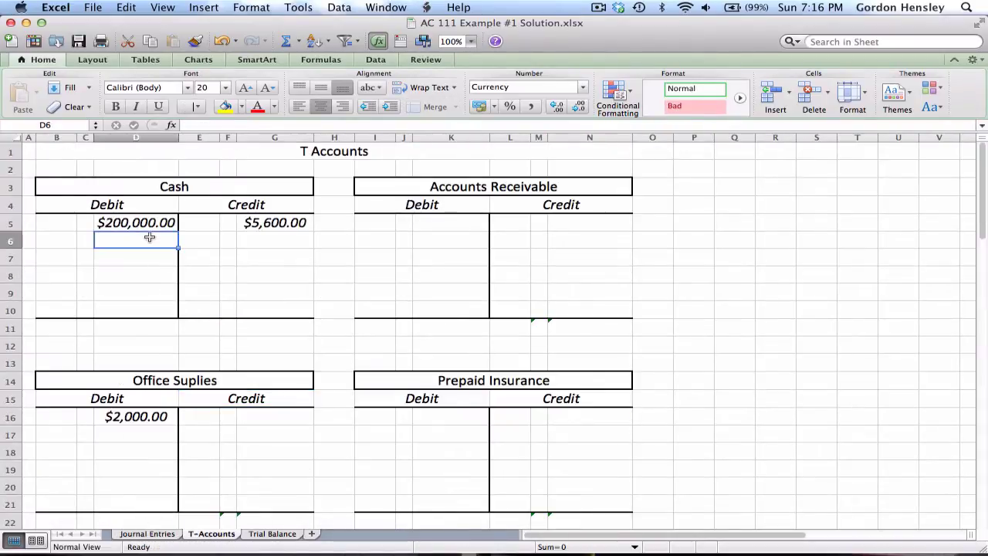
text(10,)
text(0000)
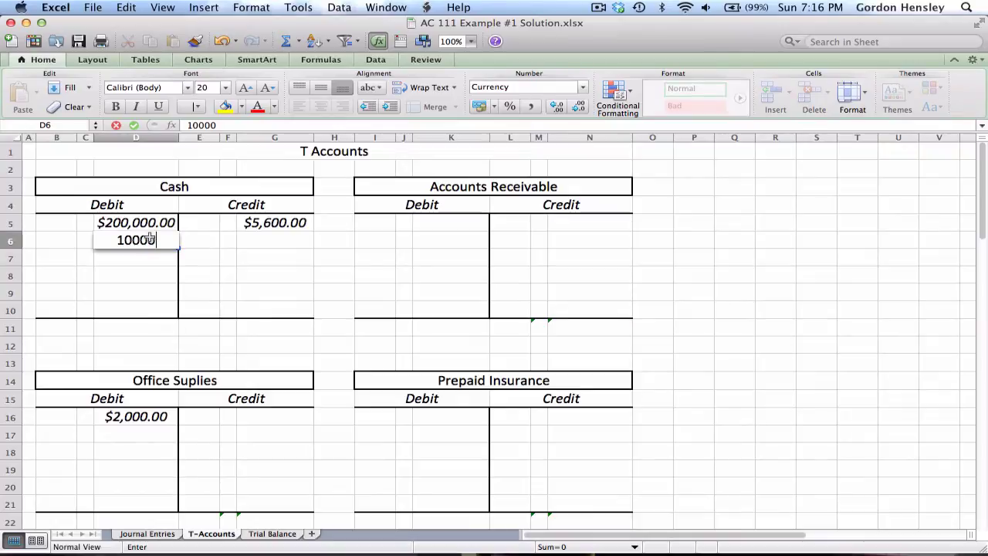
key(Return)
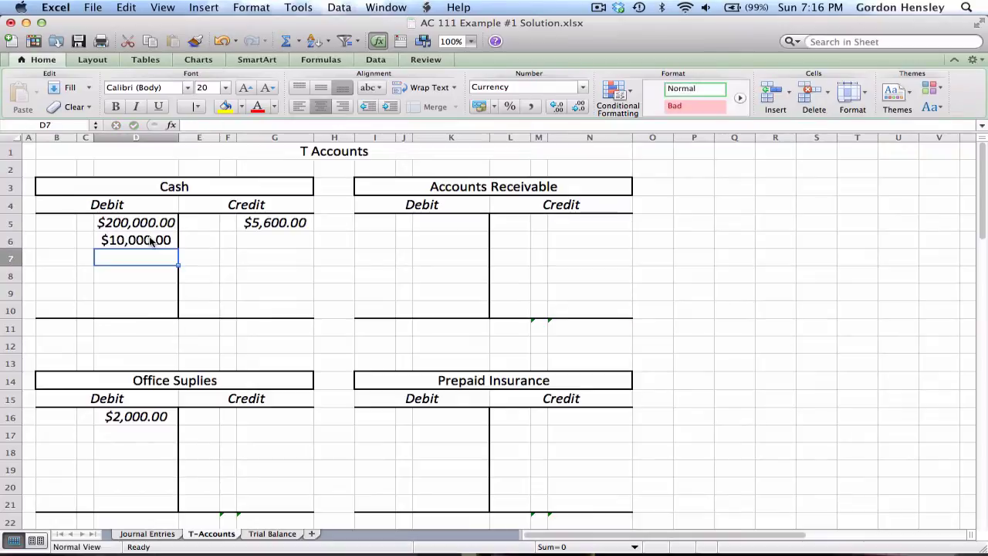
Step: Post the matching $10,000 Service Revenue credit after checking it in the journal
click(147, 535)
key(Down)
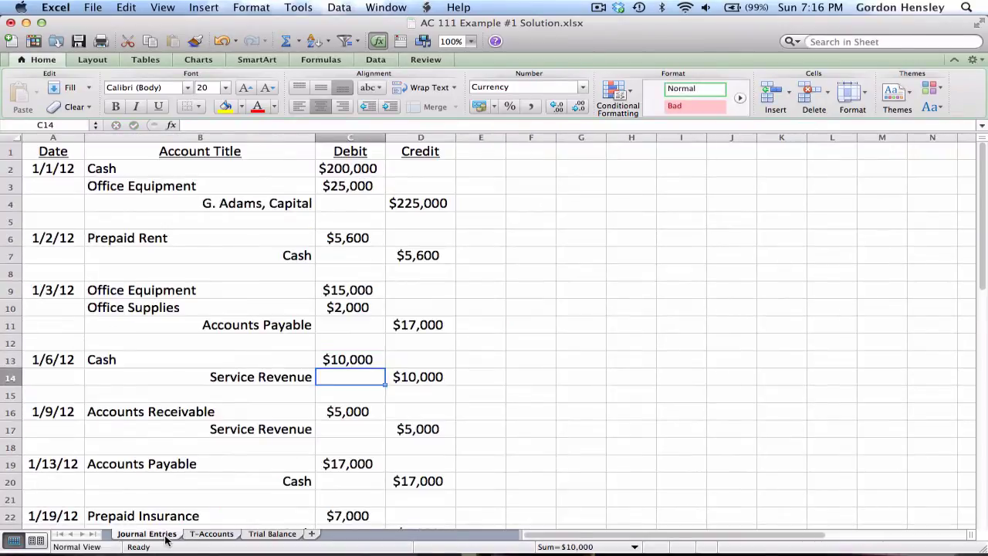
key(Right)
click(210, 535)
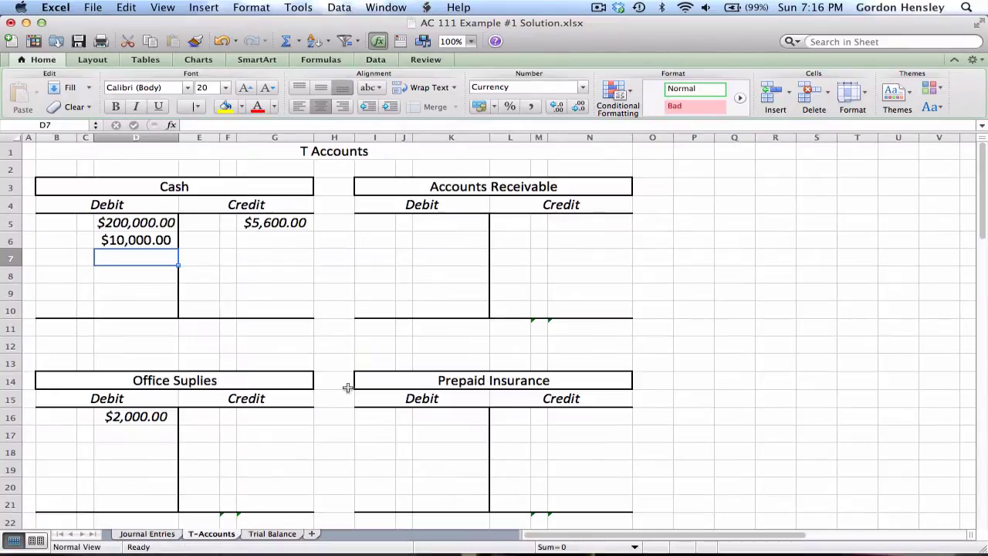
scroll(348, 388, down, 10)
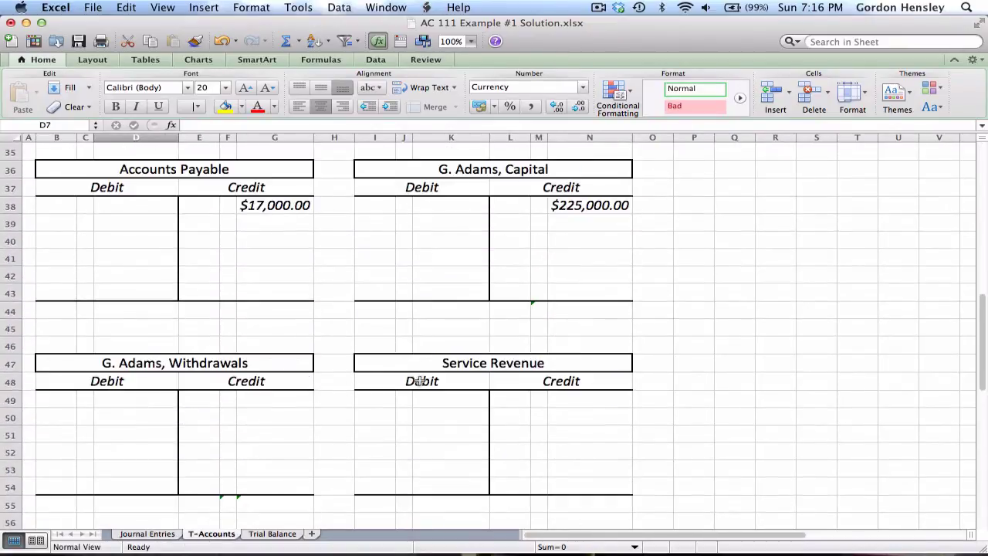
click(578, 398)
text(1)
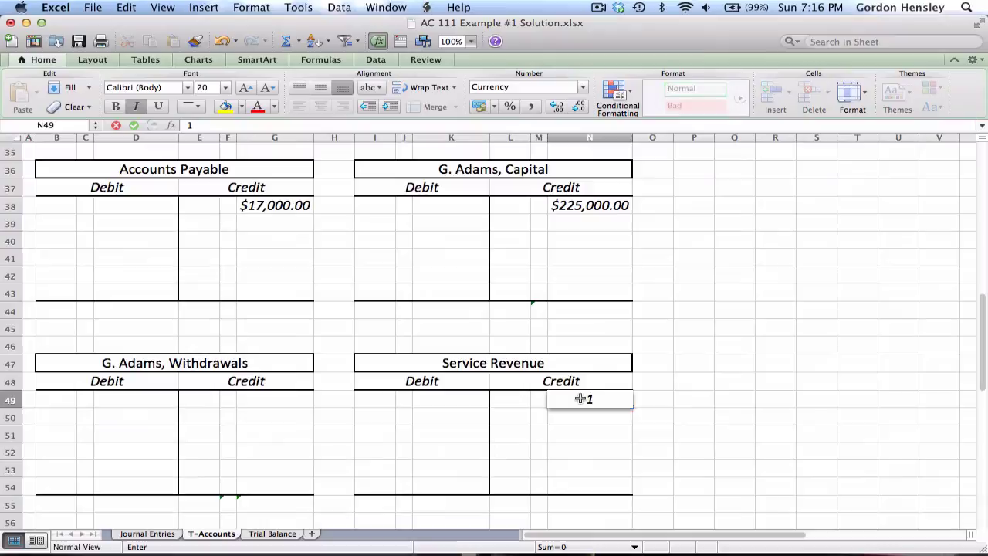
text(0,0000)
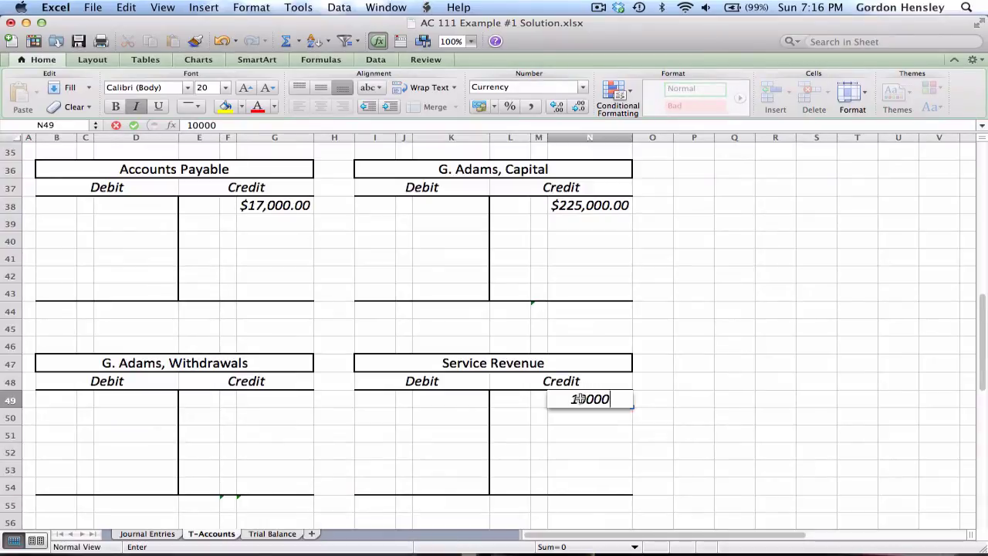
key(Return)
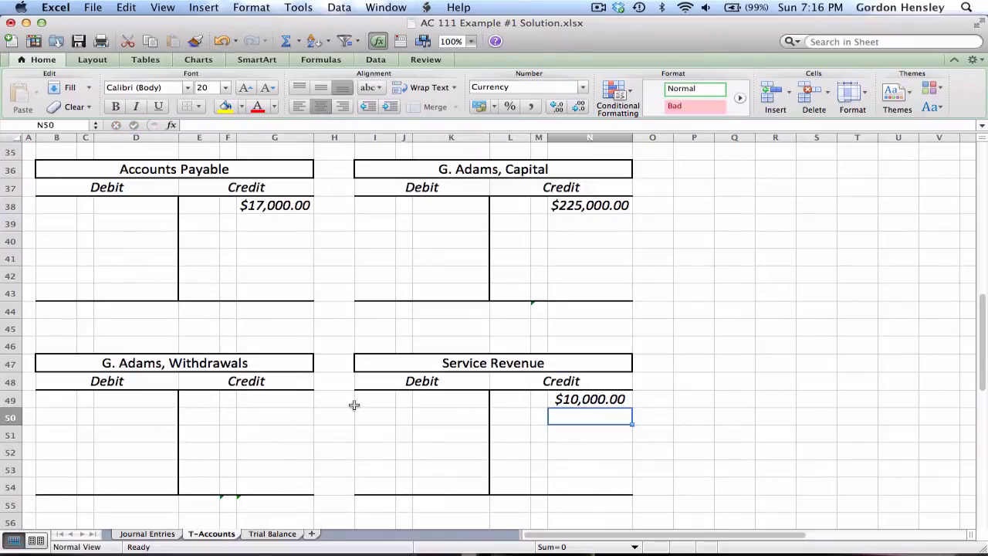
key(Up)
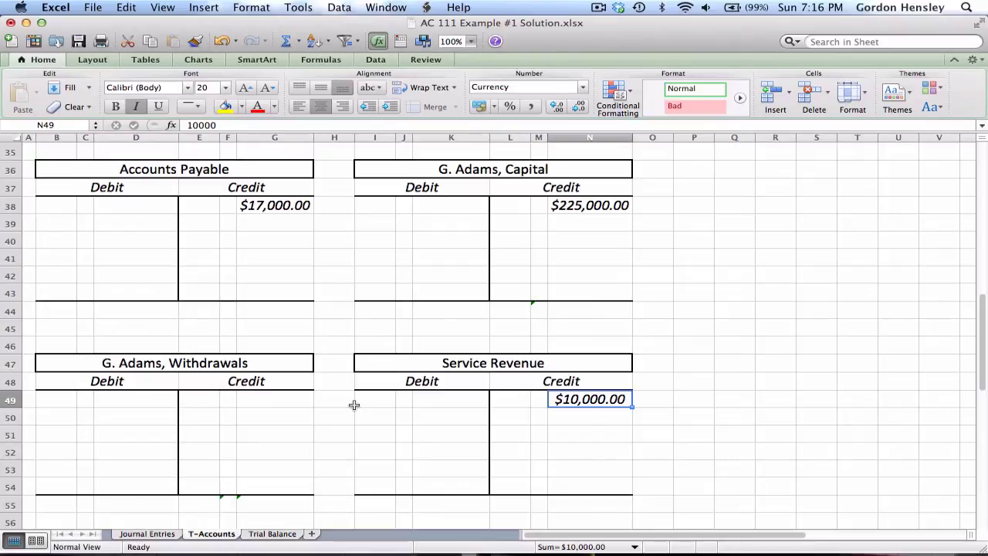
scroll(355, 405, up, 15)
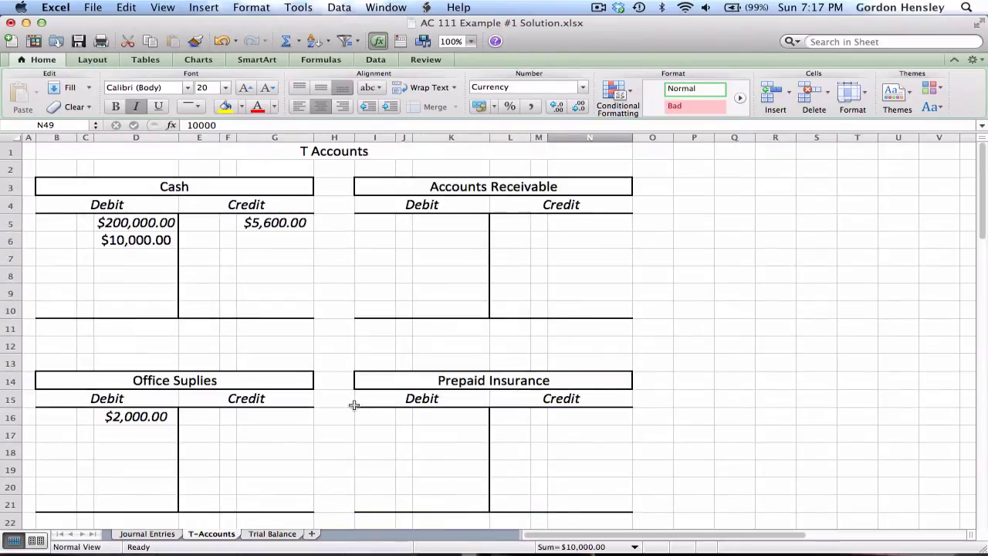
Step: Enter the $5,000 Accounts Receivable debit in K5 from the 1/9/12 journal entry
click(139, 534)
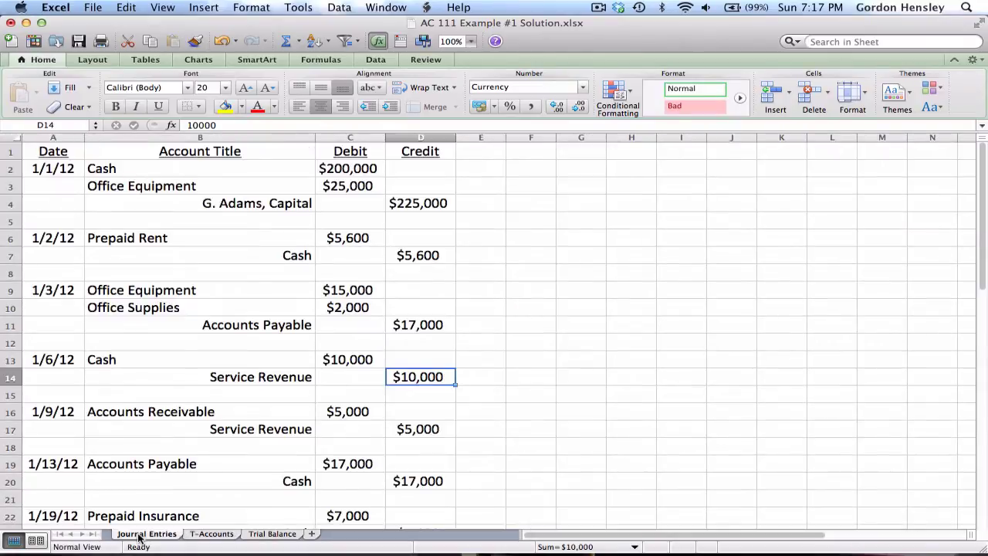
key(Down)
key(Down)
key(Left)
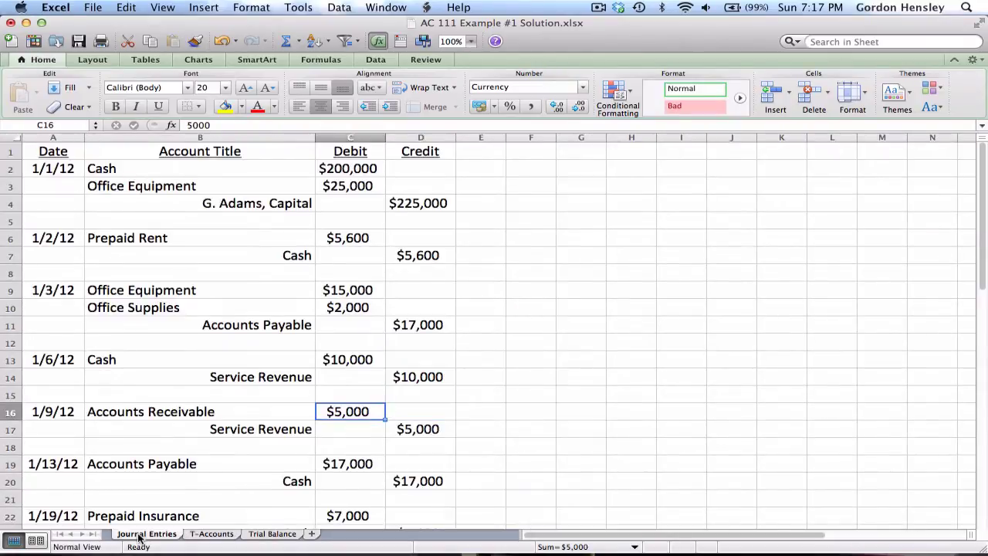
click(200, 536)
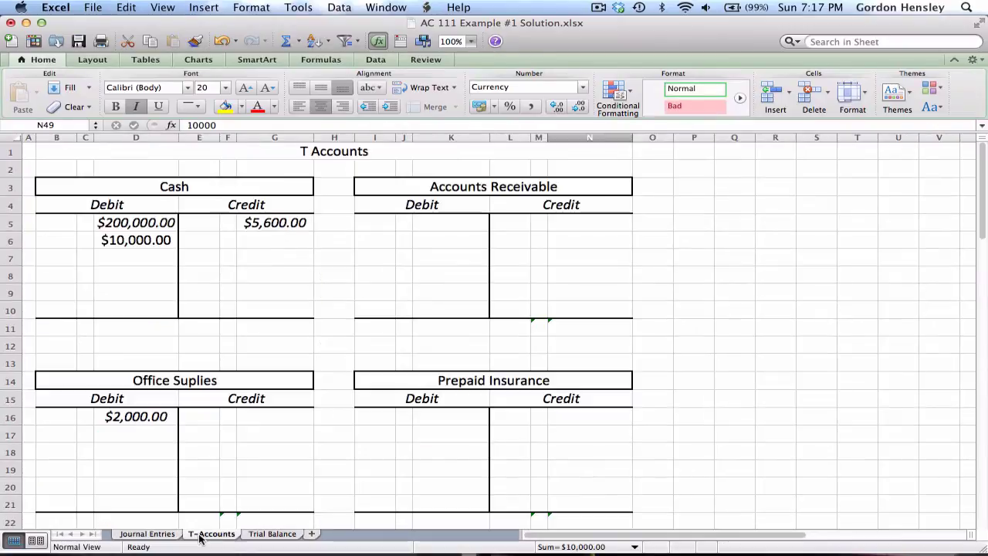
key(Return)
scroll(199, 538, up, 15)
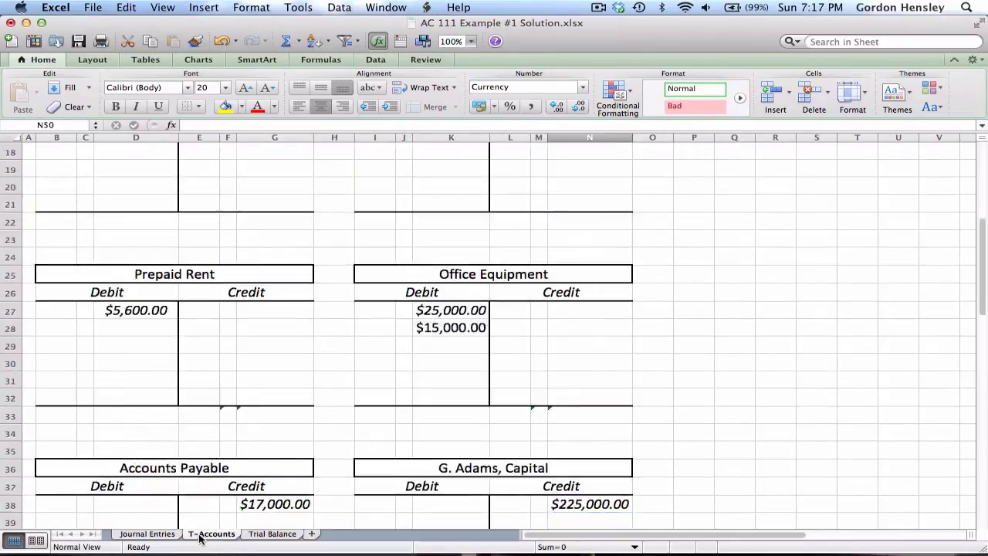
click(440, 221)
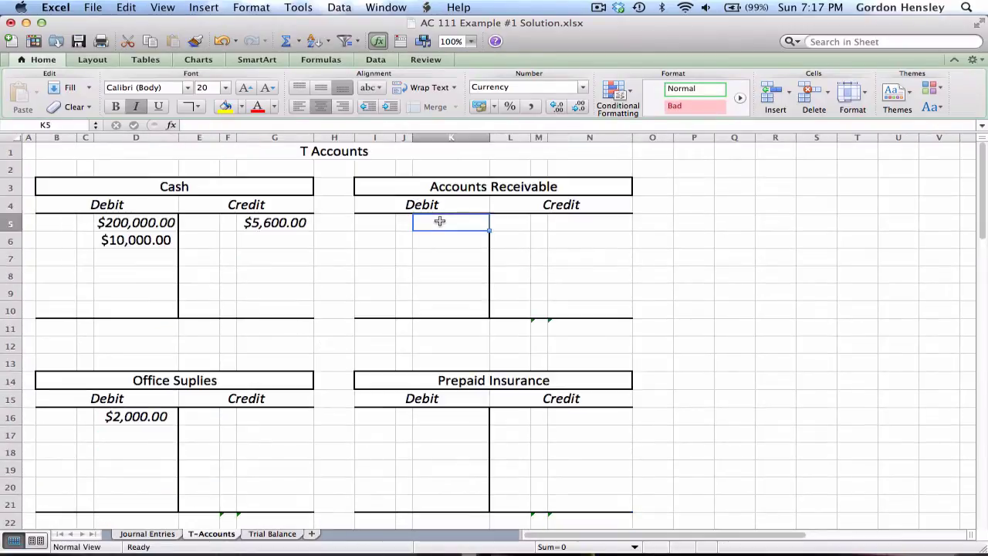
text(5000)
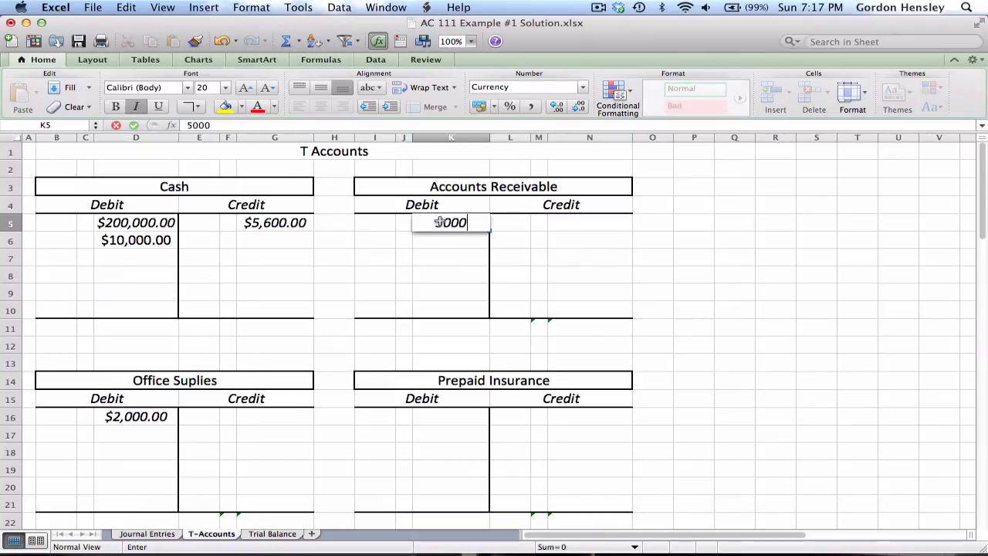
key(Return)
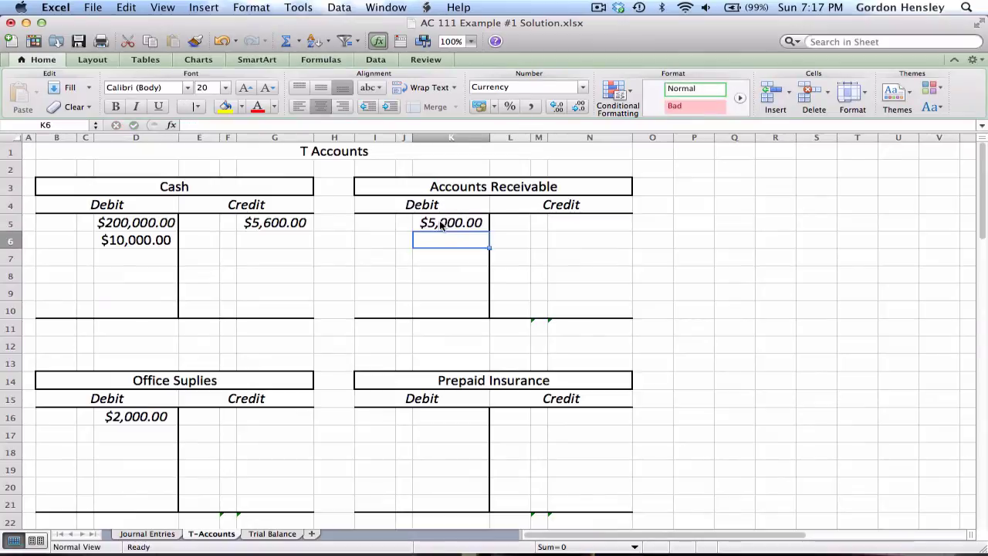
Step: Add the $5,000 Service Revenue credit below the existing $10,000
click(147, 534)
key(Right)
key(Down)
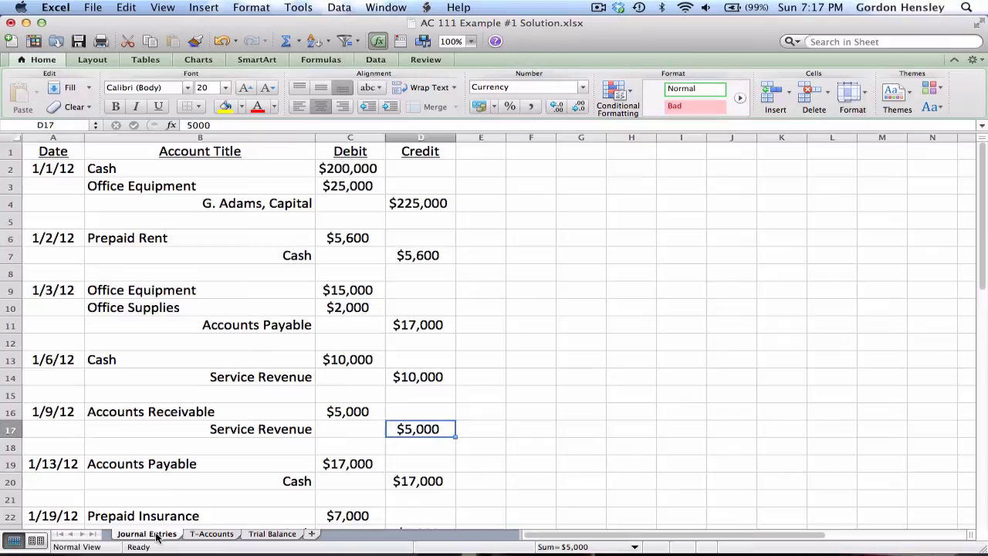
click(205, 534)
scroll(394, 342, down, 10)
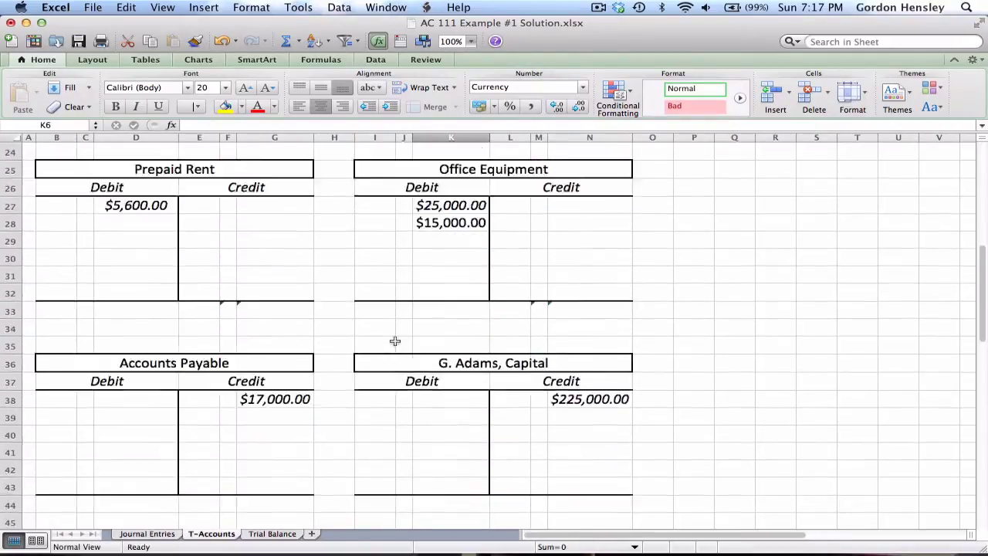
scroll(394, 342, down, 3)
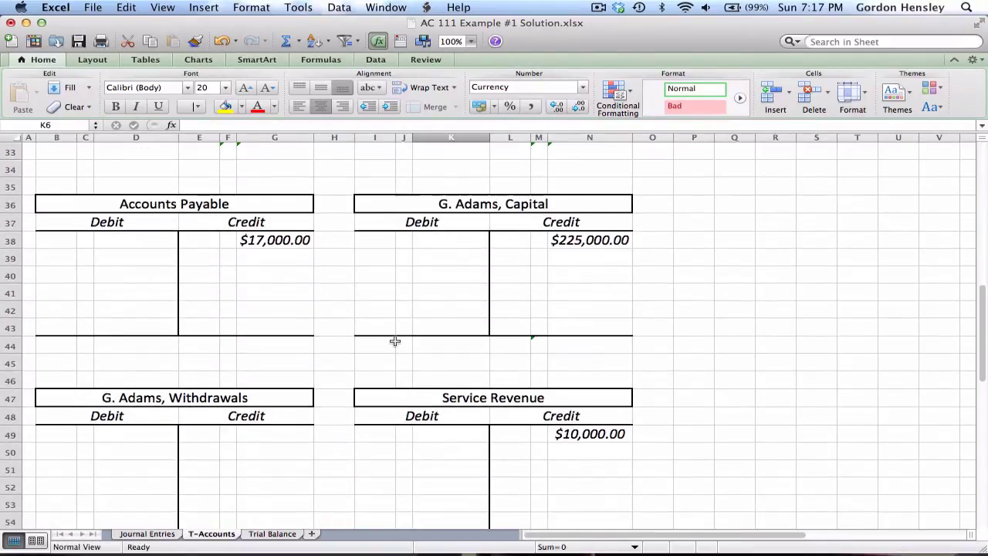
click(590, 449)
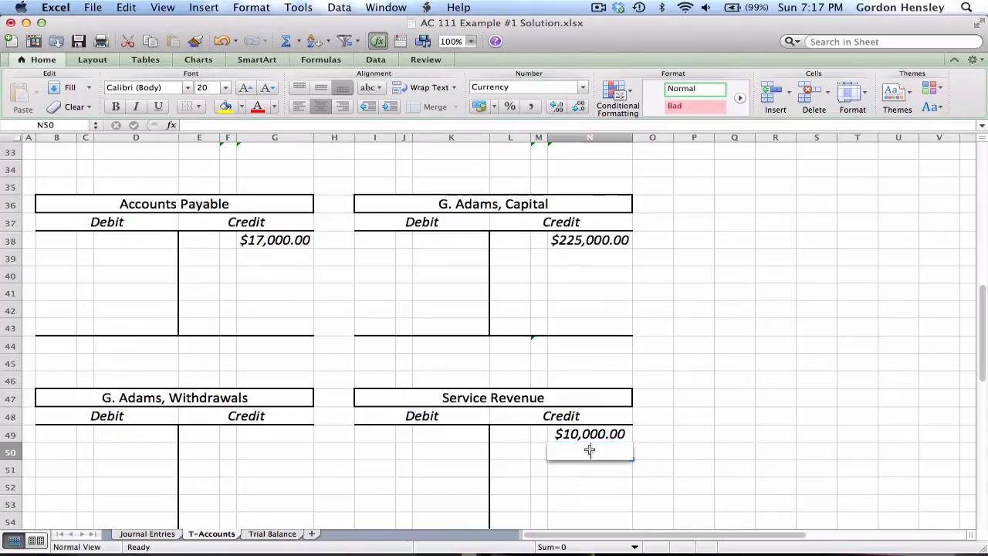
text(5000)
key(Up)
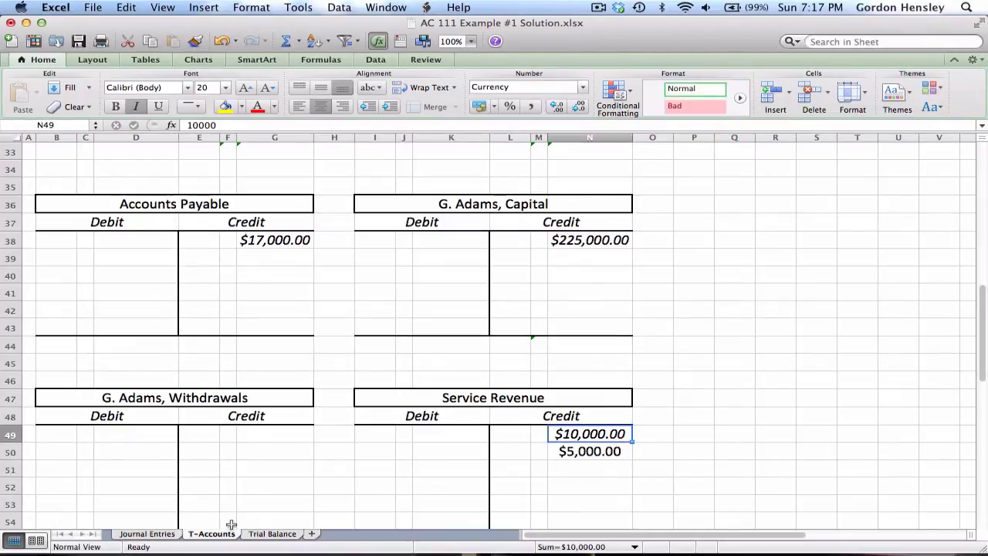
Step: Enter the $17,000 Accounts Payable debit in D38 from the 1/13/12 journal entry
click(147, 534)
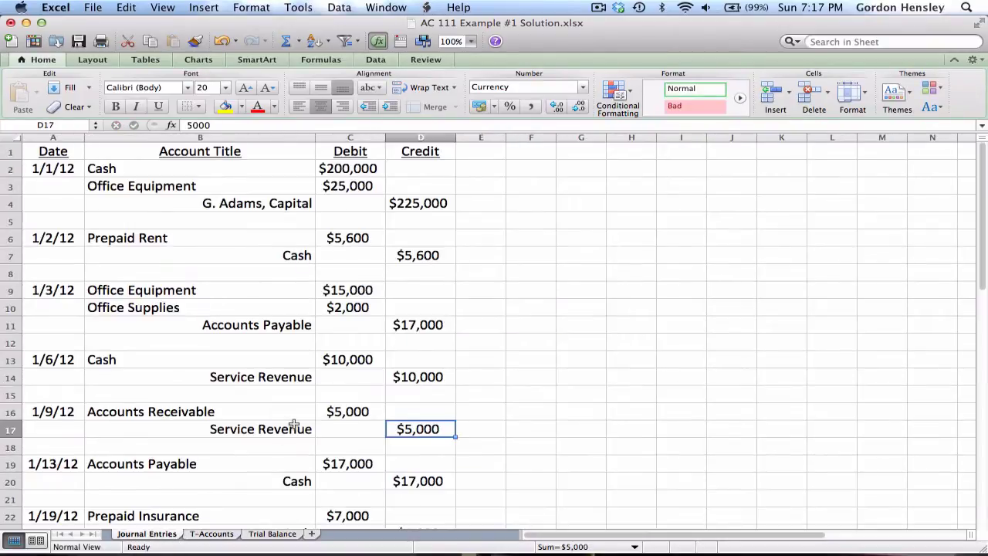
key(Down)
key(Down)
key(Left)
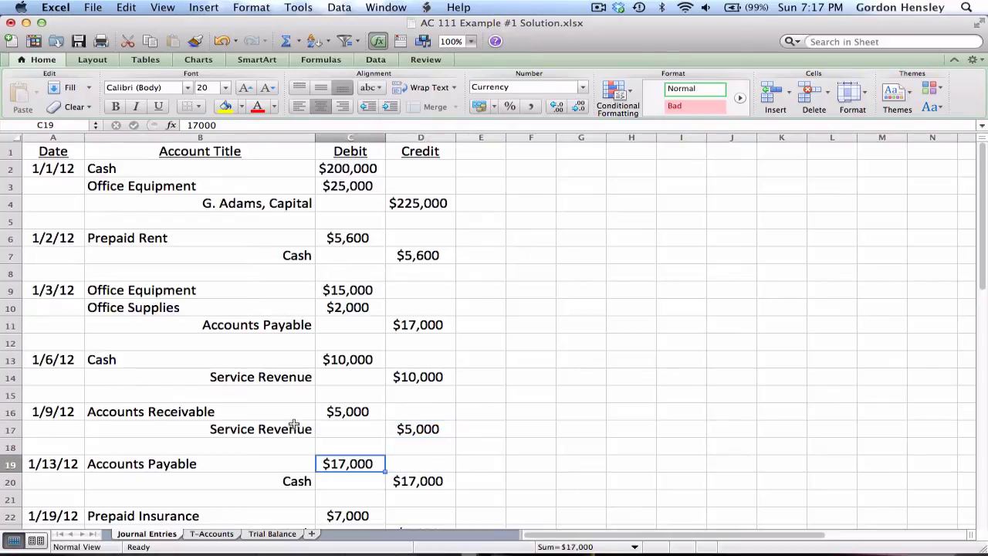
click(229, 535)
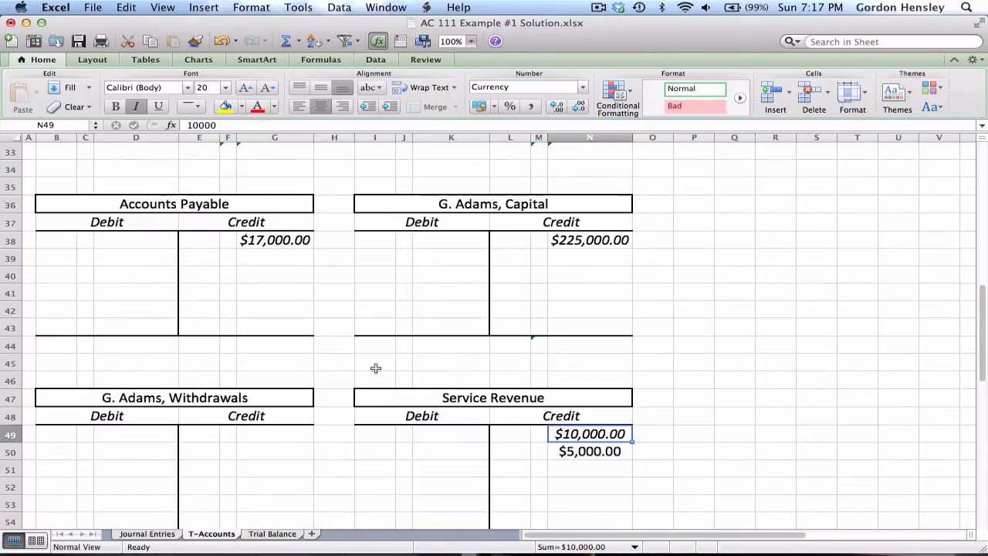
scroll(376, 368, down, 3)
scroll(376, 368, up, 6)
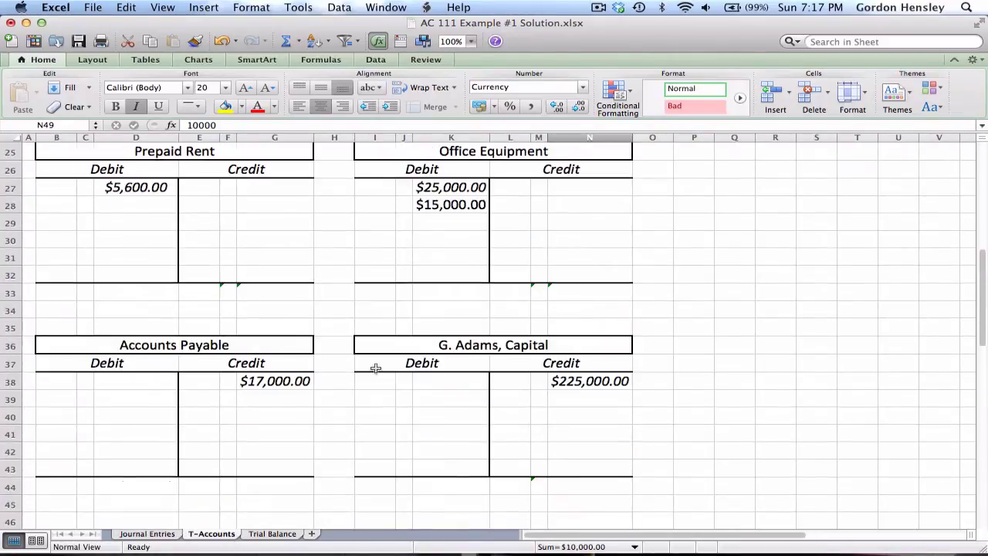
click(150, 386)
text(17,000)
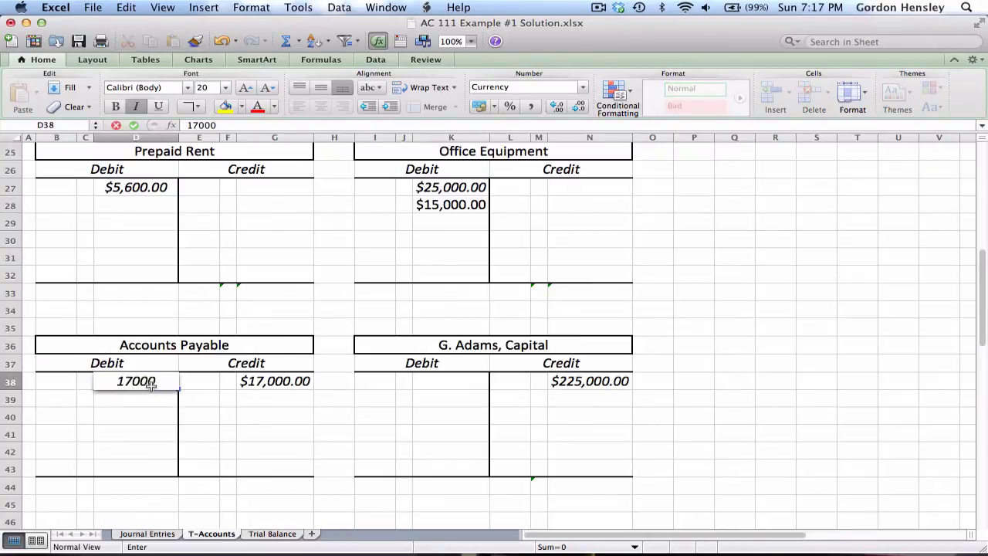
key(Tab)
Step: Post the matching $17,000 Cash credit in G6
click(153, 535)
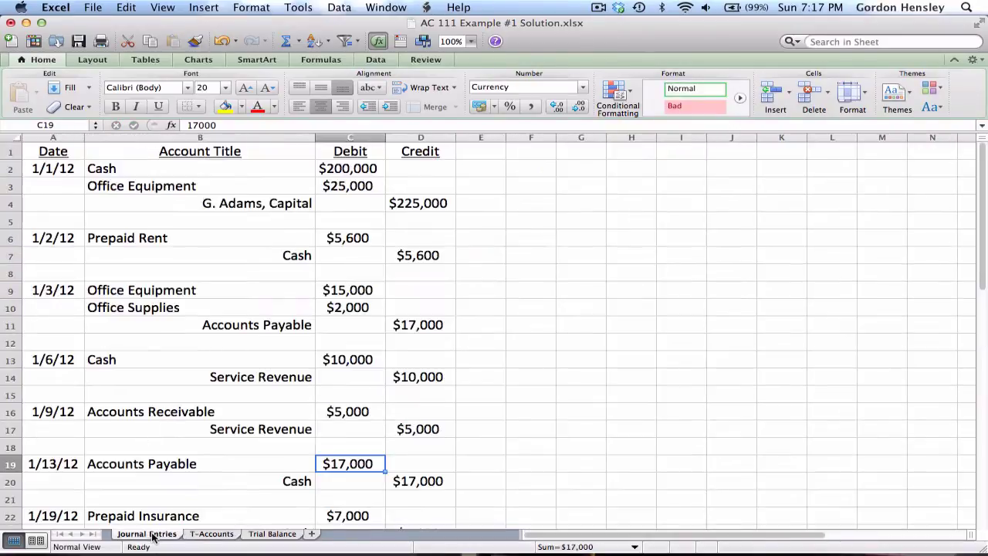
key(Down)
key(Right)
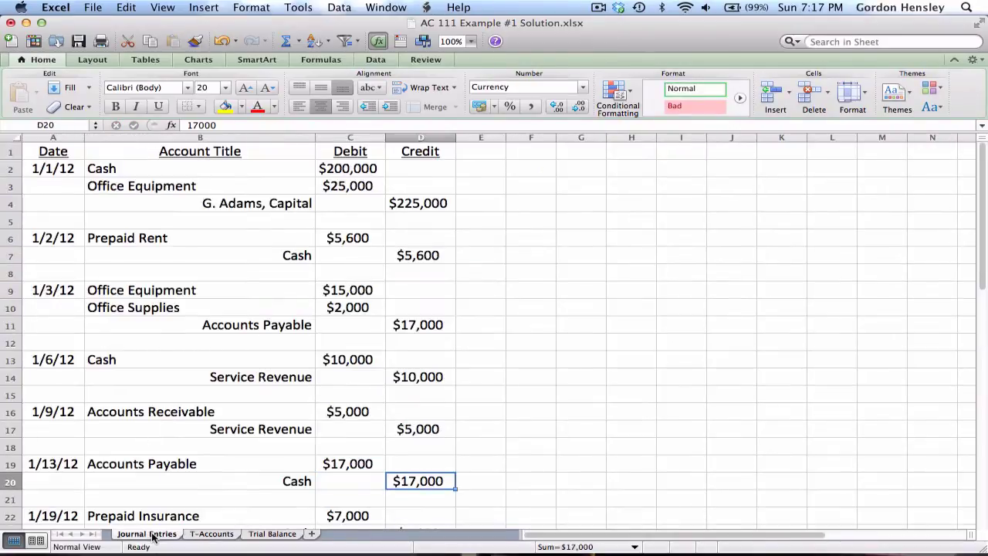
click(207, 534)
scroll(306, 347, up, 15)
click(285, 241)
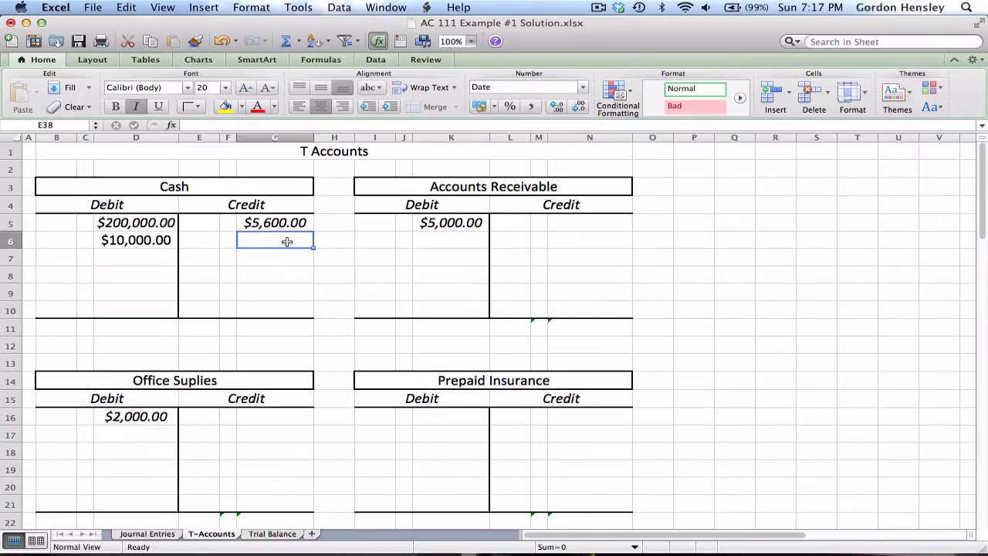
text(17,0)
text(000)
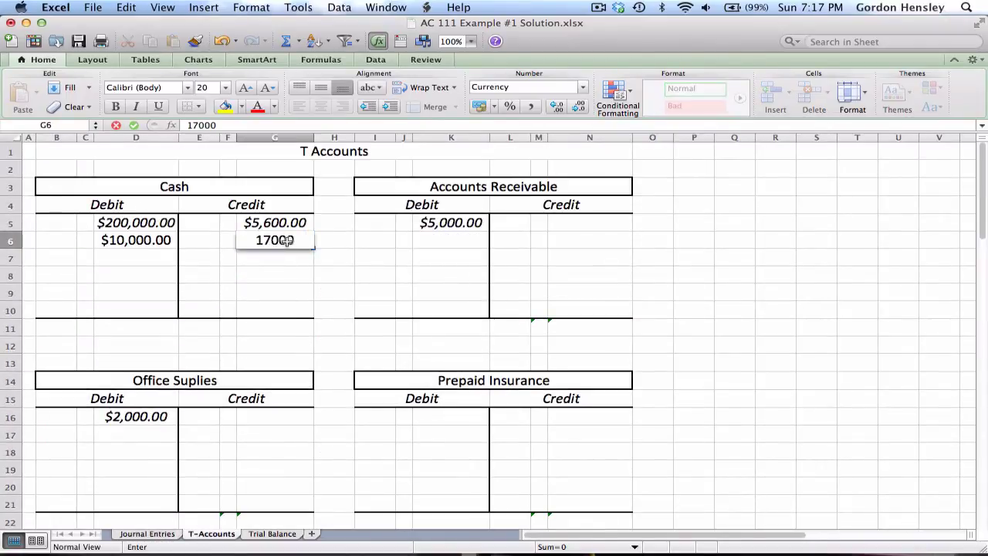
key(Return)
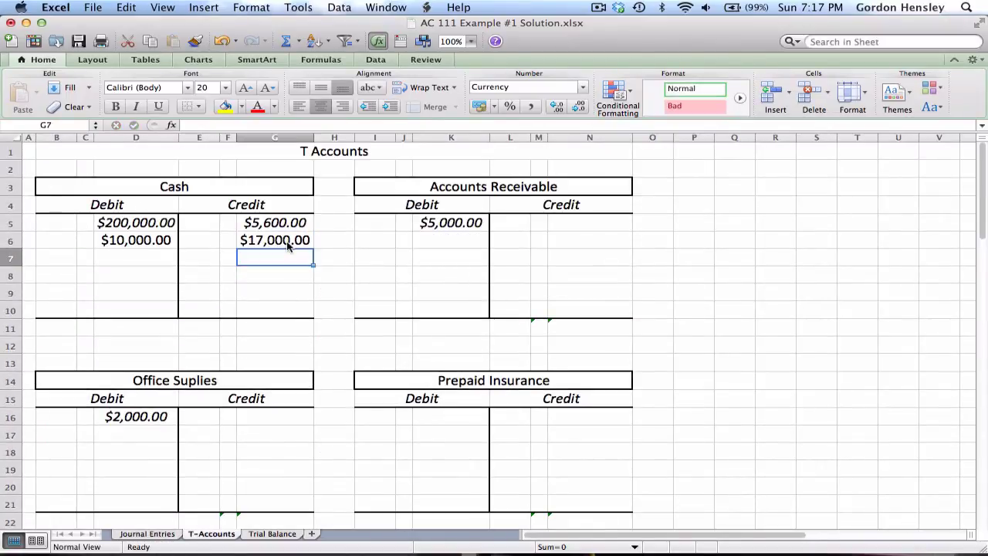
Step: Post the 1/19 $7,000 Prepaid Insurance debit in cell K16 on the T-Accounts sheet
click(147, 534)
key(Down)
key(Down)
key(Down)
key(Down)
key(Down)
key(Down)
key(Down)
key(Down)
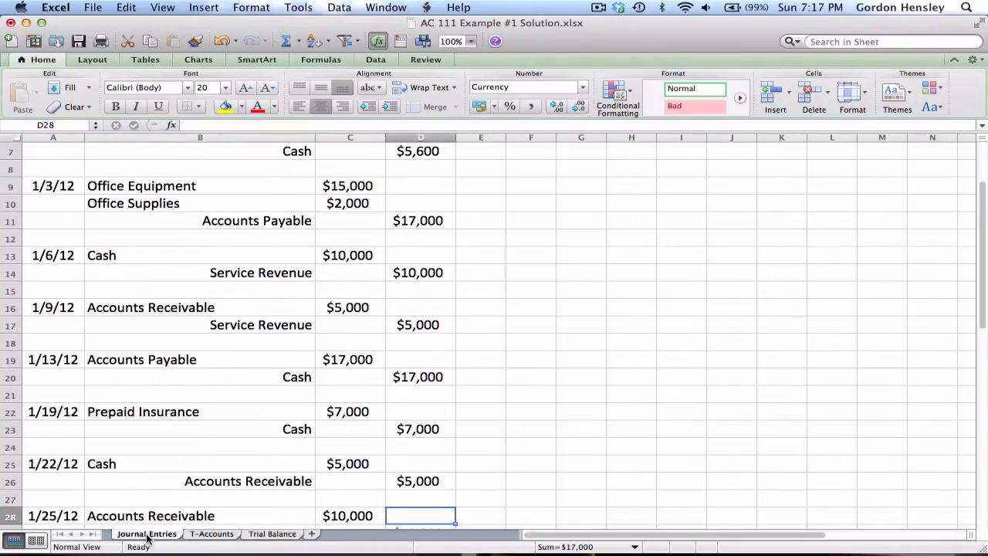
key(Up)
key(Up)
key(Up)
key(Up)
key(Up)
key(Up)
key(Left)
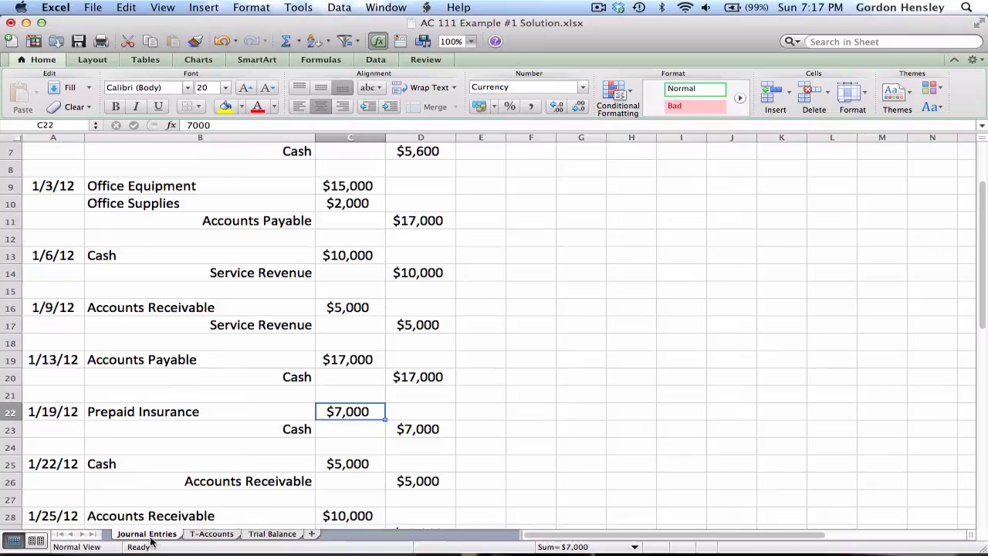
click(211, 535)
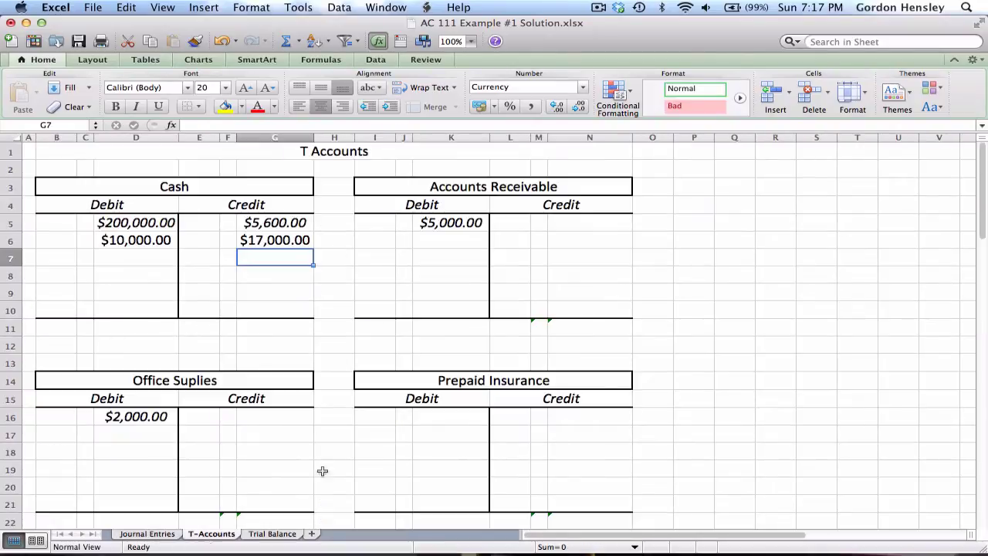
click(446, 418)
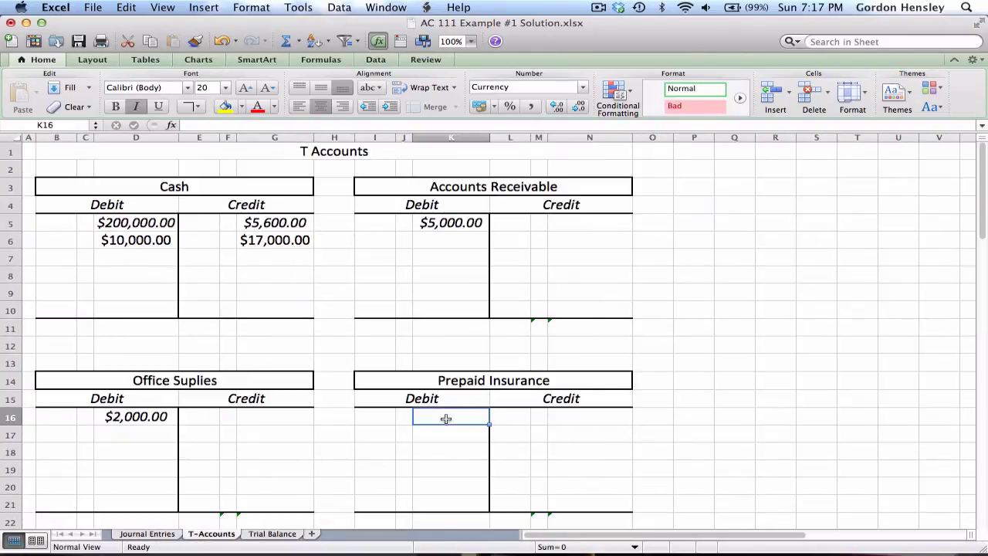
text(7000)
key(Return)
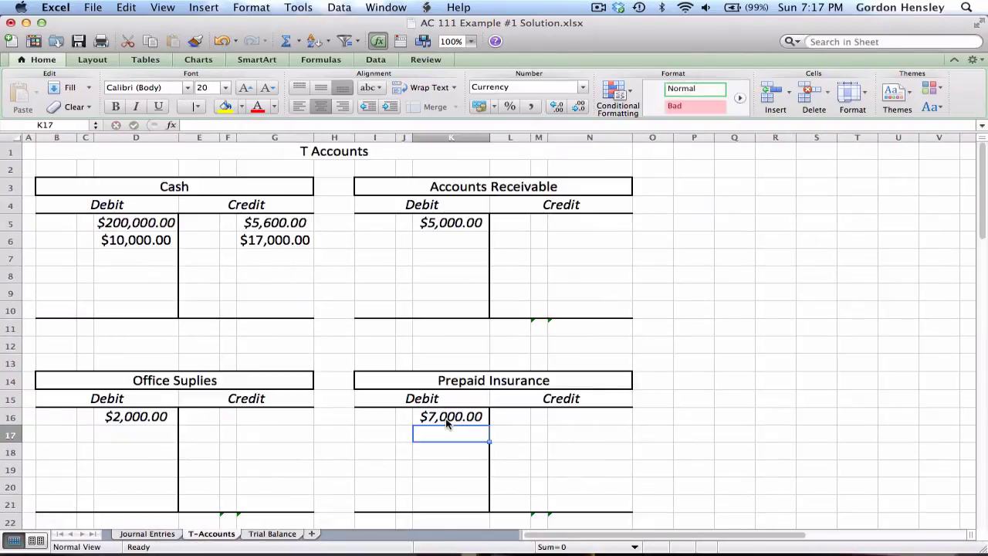
Step: Credit Cash $7,000 in cell G7, correcting the mistyped 700 entry
click(136, 534)
key(Down)
key(Right)
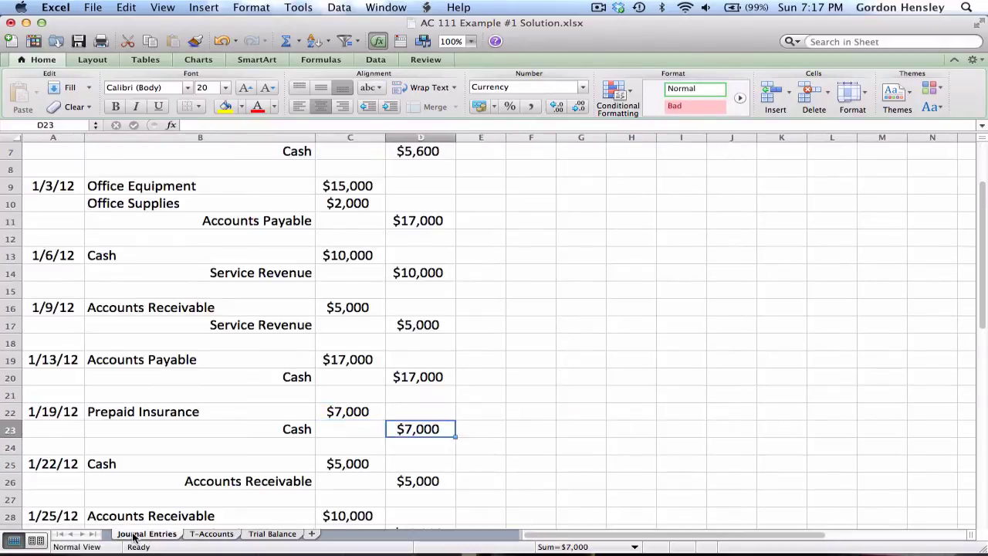
click(210, 535)
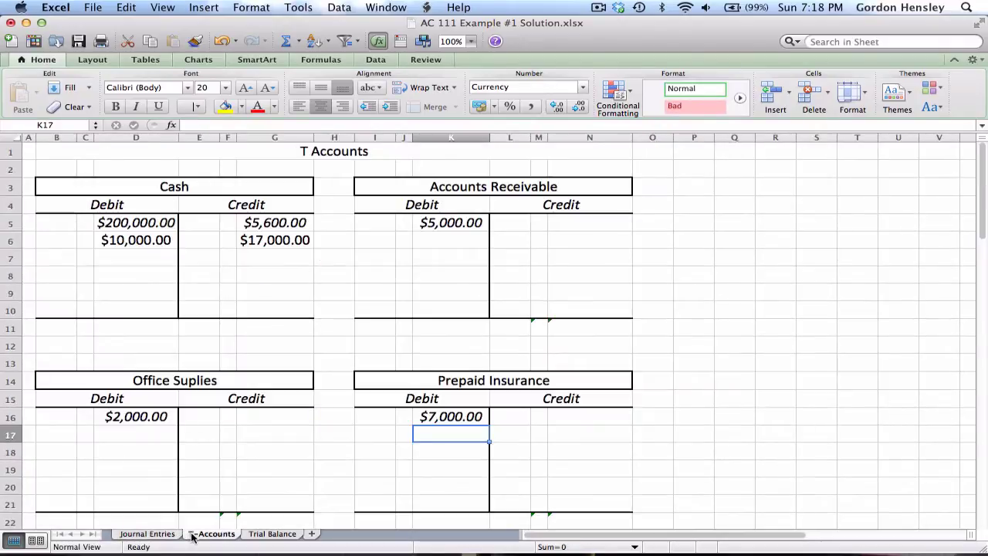
key(Up)
key(Up)
key(Up)
key(Up)
key(Up)
key(Up)
key(Up)
key(Up)
key(Left)
key(Left)
key(Left)
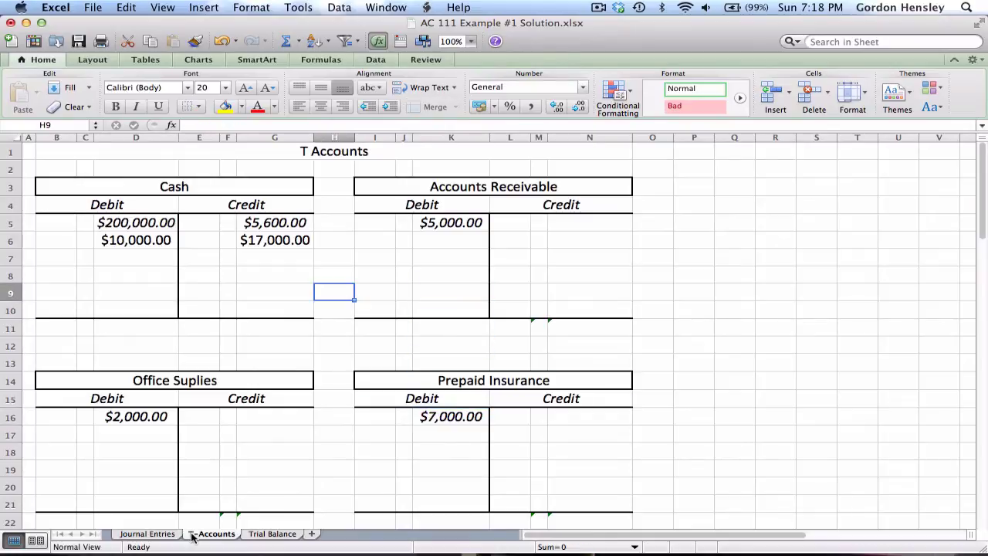
key(Left)
key(Up)
key(Up)
text(700)
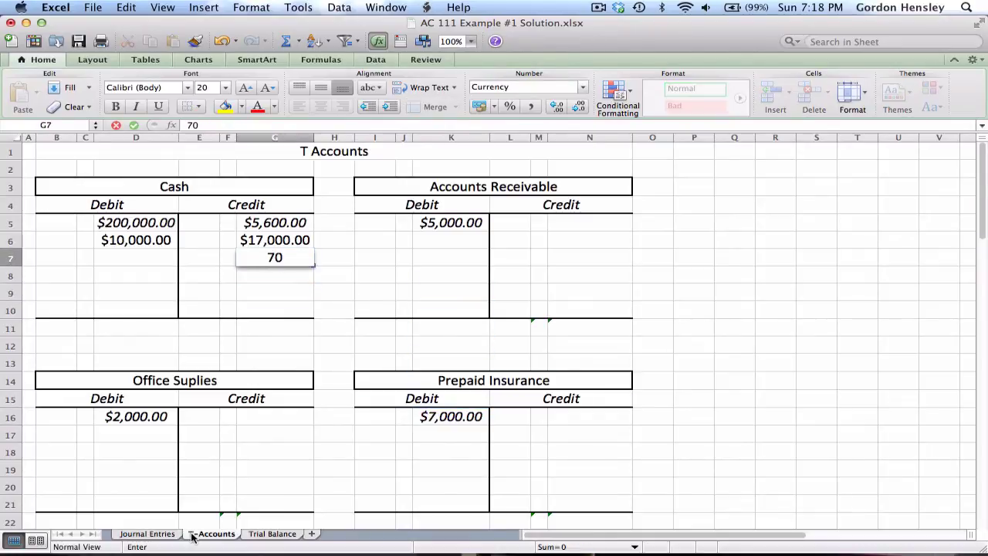
key(Return)
key(Up)
text(7000)
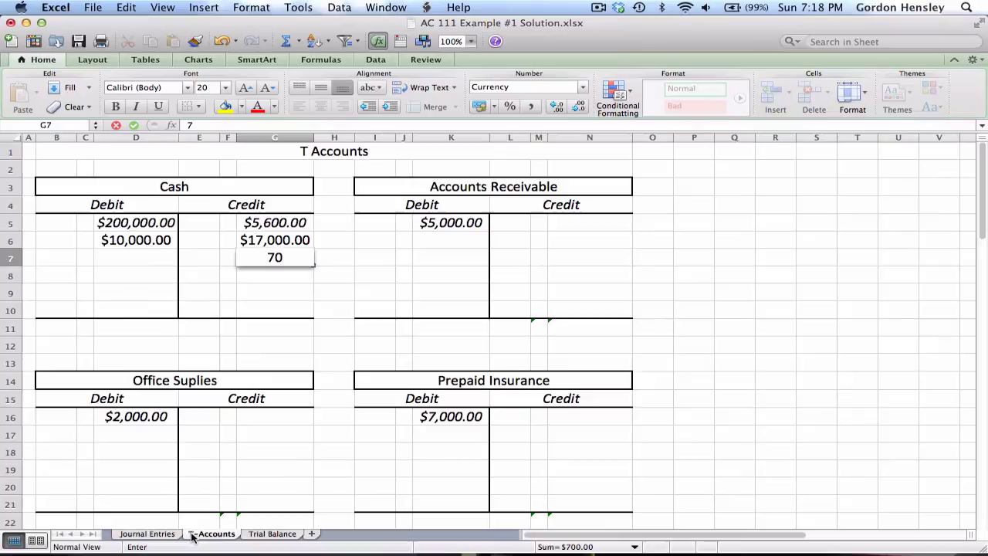
key(Return)
Step: Back on Journal Entries, locate the 1/22 $5,000 Cash debit amount
click(164, 536)
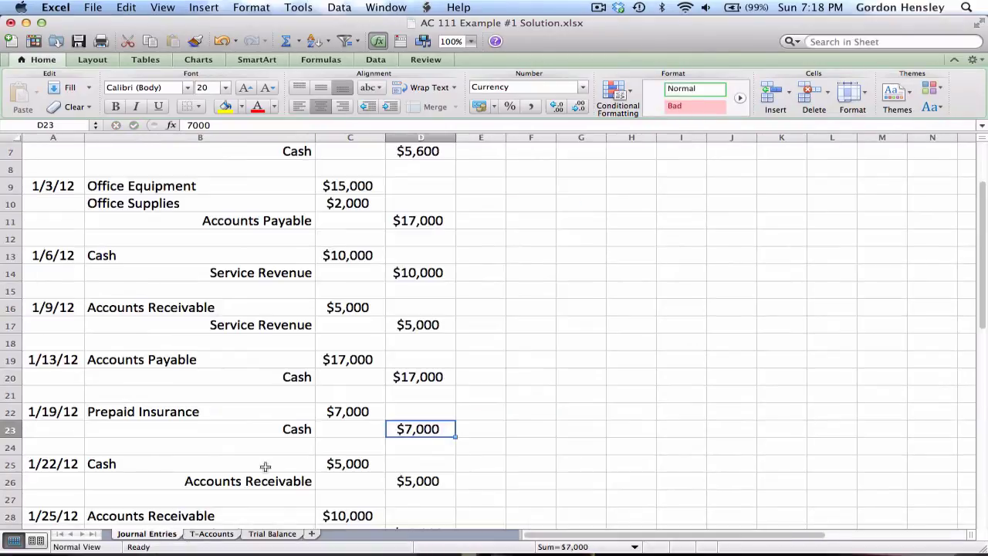
scroll(346, 412, down, 5)
scroll(346, 412, down, 2)
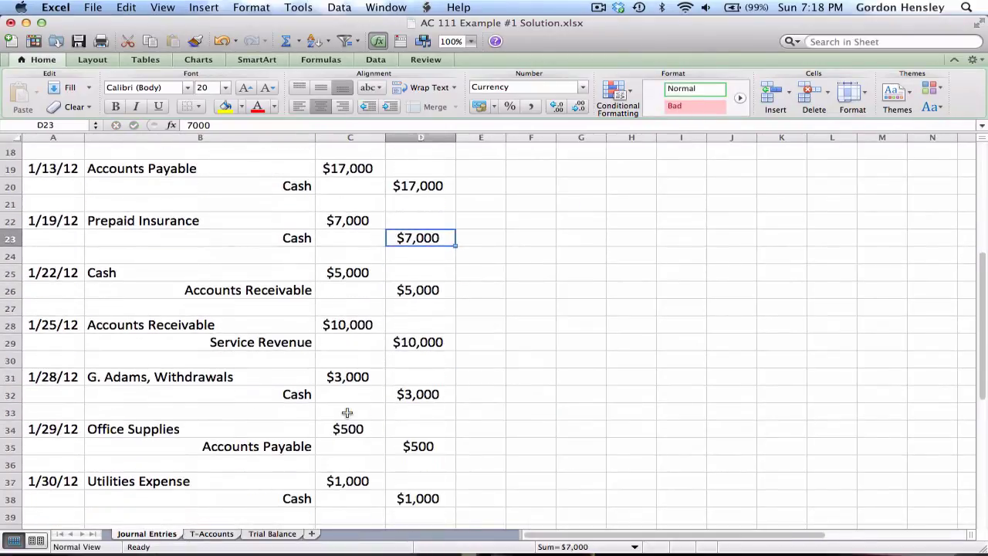
click(362, 255)
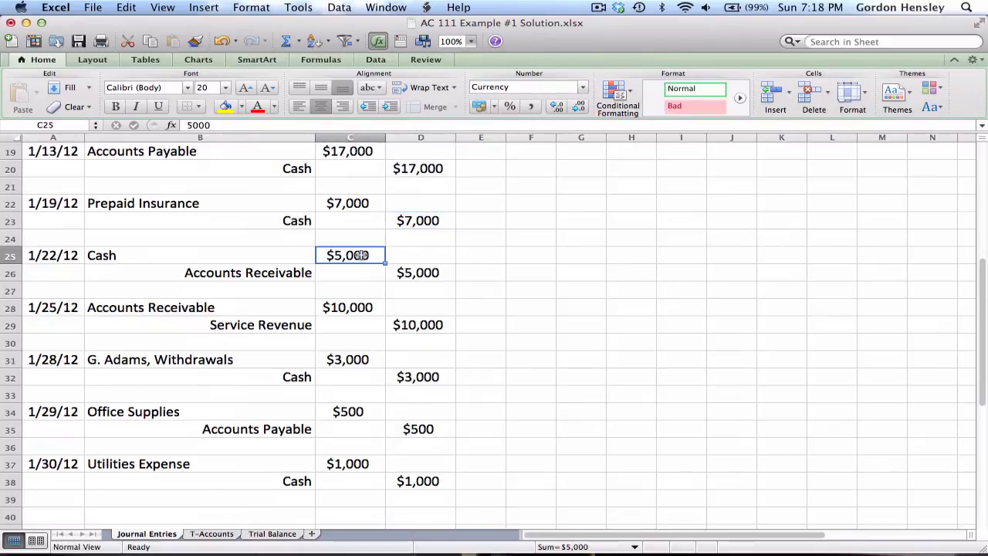
Step: Enter the 1/22 $5,000 Cash debit in cell D7 on T-Accounts
click(197, 535)
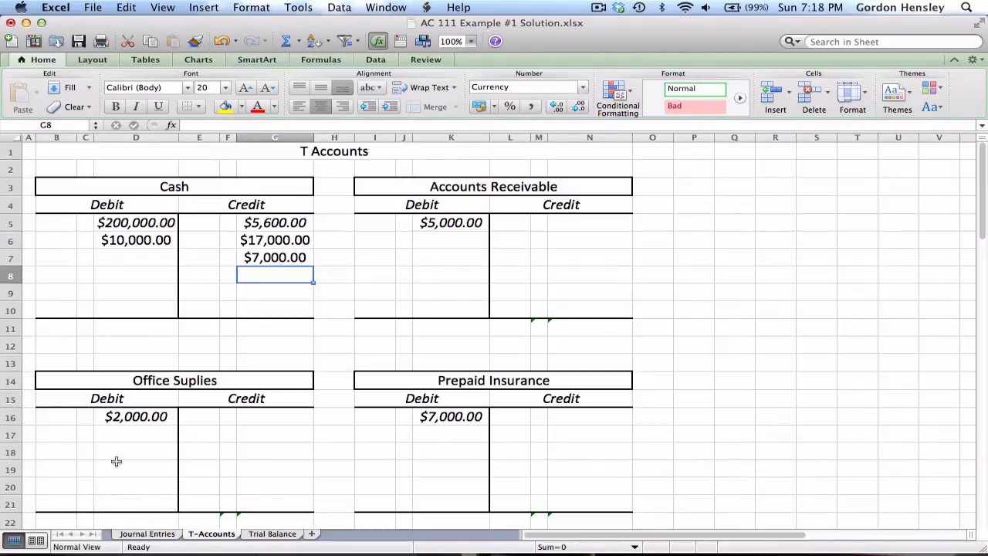
click(144, 257)
text(5)
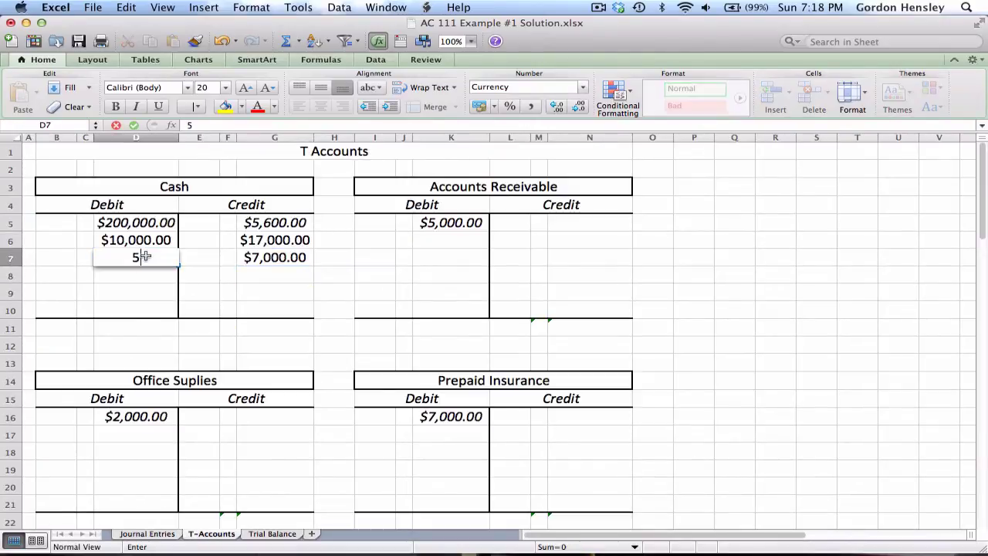
text(,000)
key(Return)
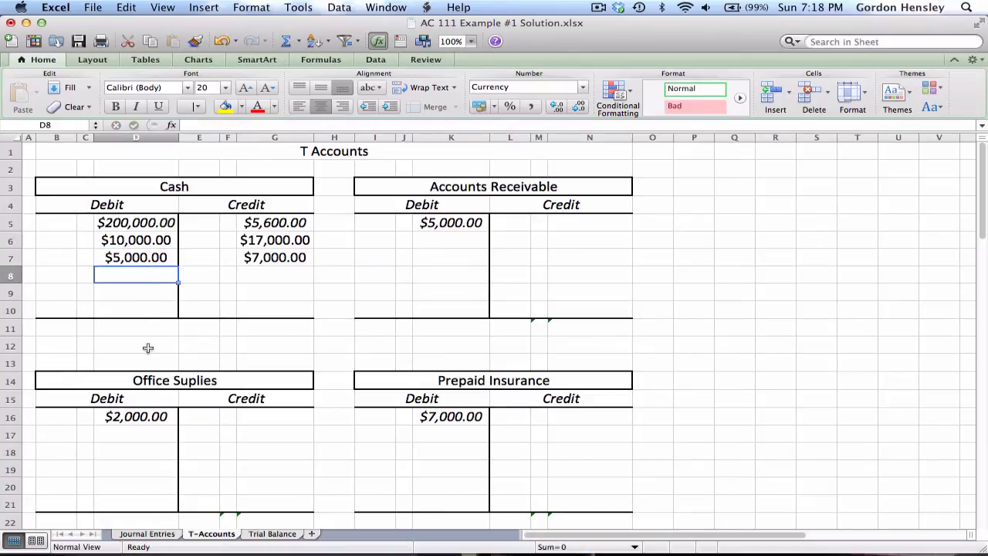
Step: Check the journal, then credit Accounts Receivable $5,000 in cell N5
click(162, 534)
key(Down)
key(Right)
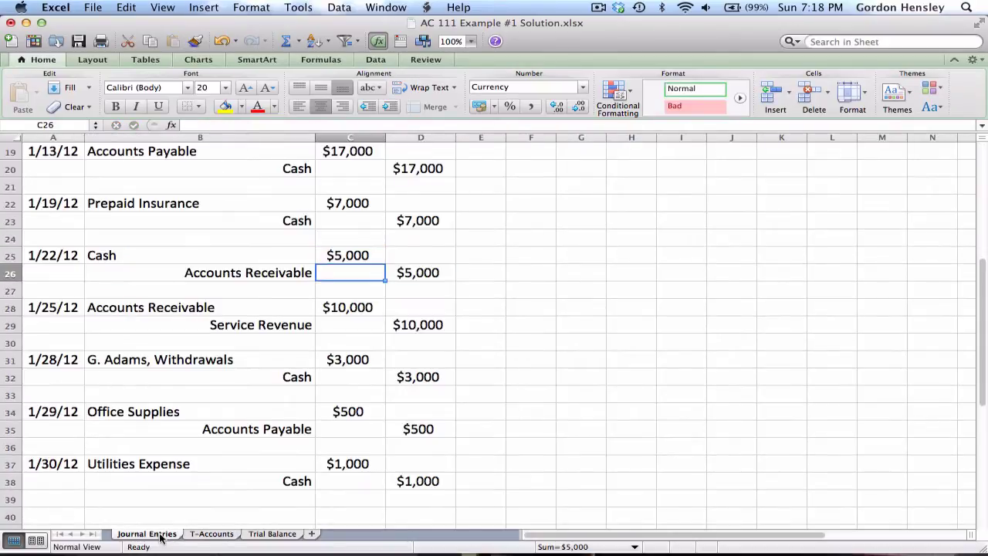
click(199, 535)
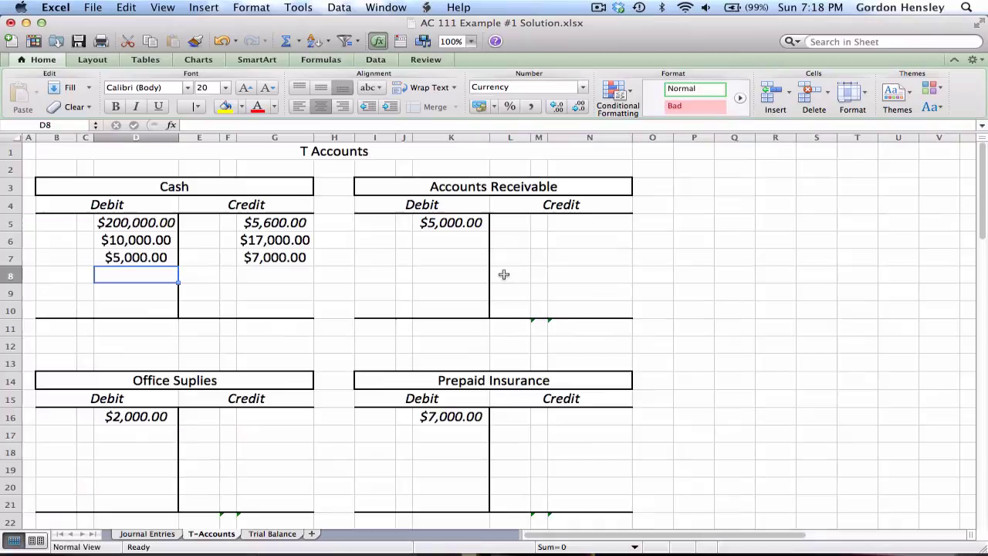
click(583, 221)
text(5000)
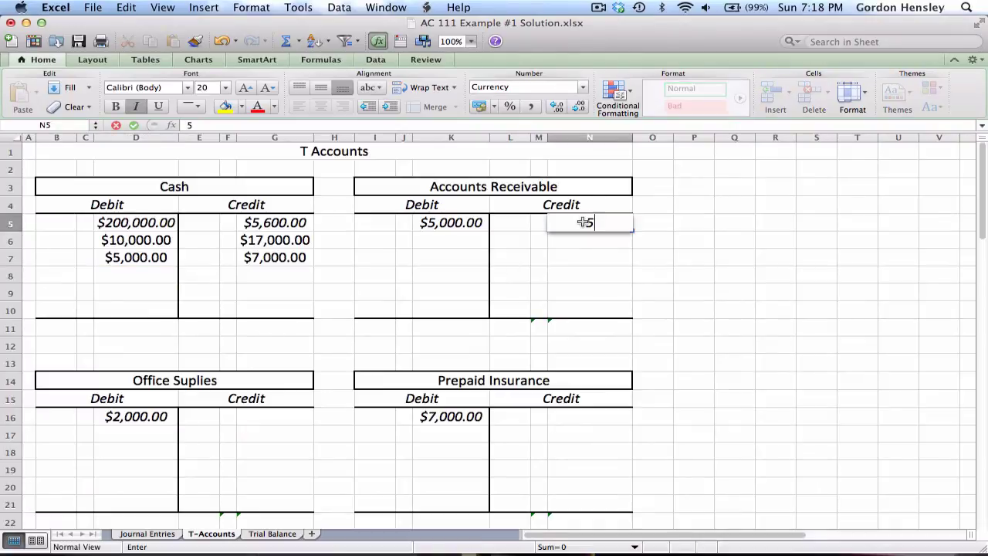
key(Return)
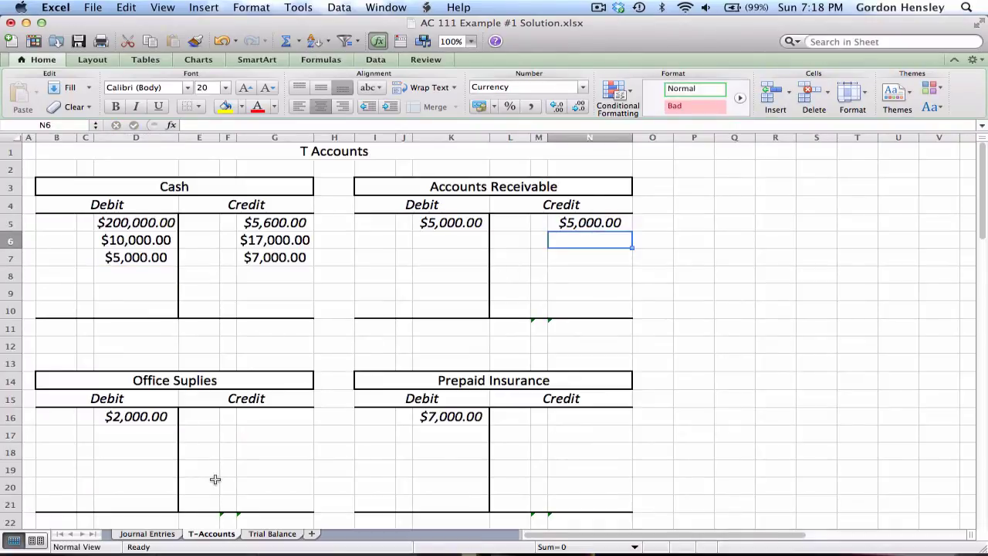
Step: Post the 1/25 $10,000 Accounts Receivable debit in cell K6
click(147, 534)
key(Down)
key(Down)
key(Down)
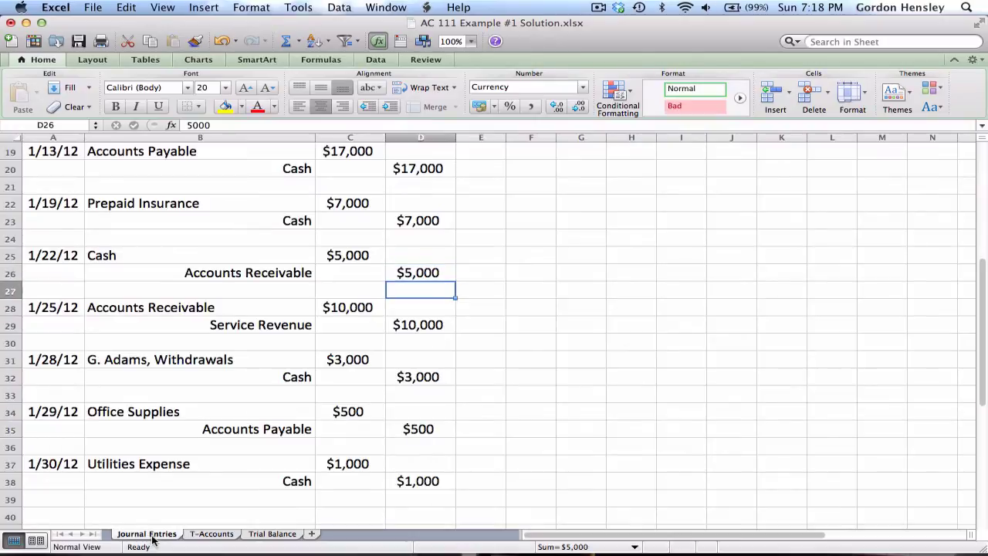
key(Left)
key(Up)
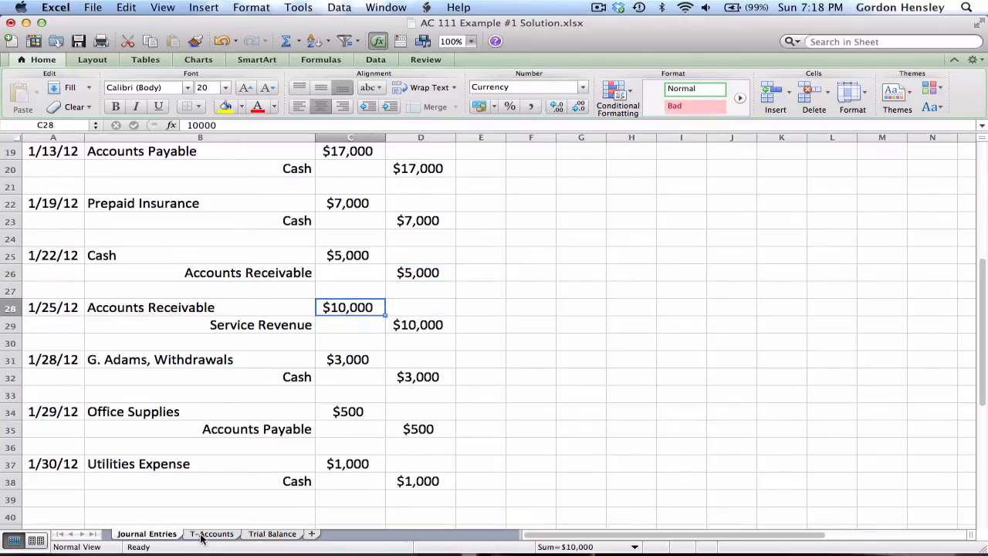
click(203, 536)
key(Left)
key(Left)
key(Left)
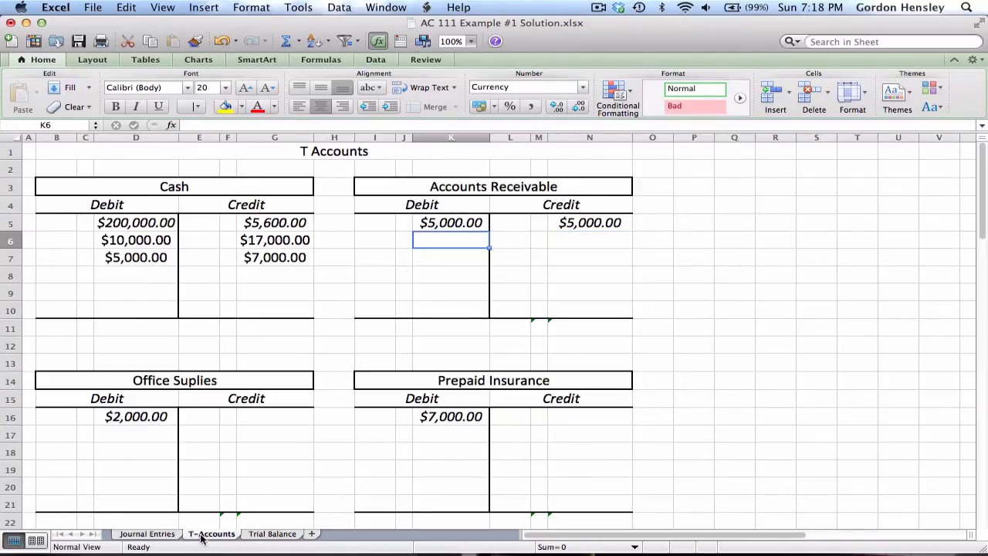
text(10000)
key(Return)
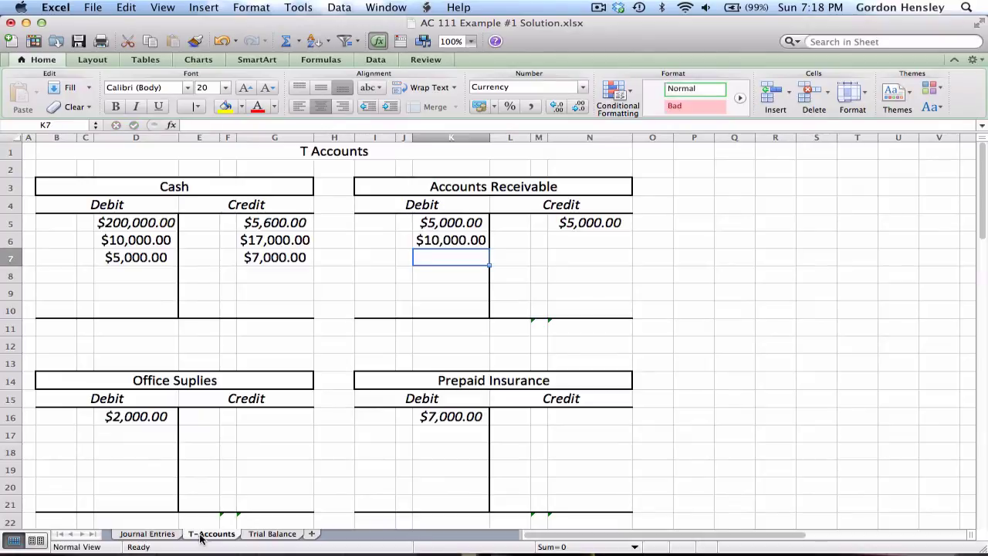
Step: Credit Service Revenue $10,000 in cell N51
click(155, 535)
key(Down)
key(Right)
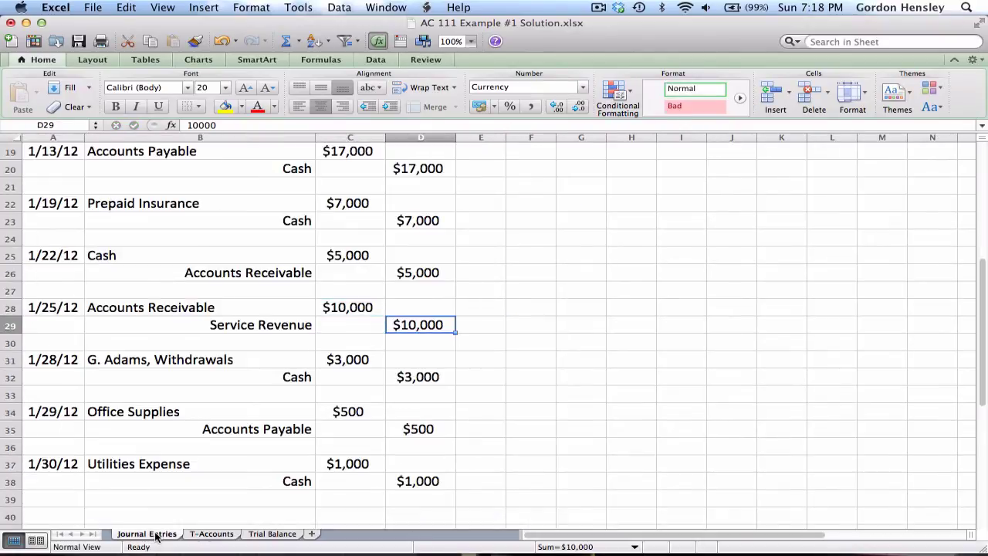
click(203, 534)
scroll(448, 381, down, 20)
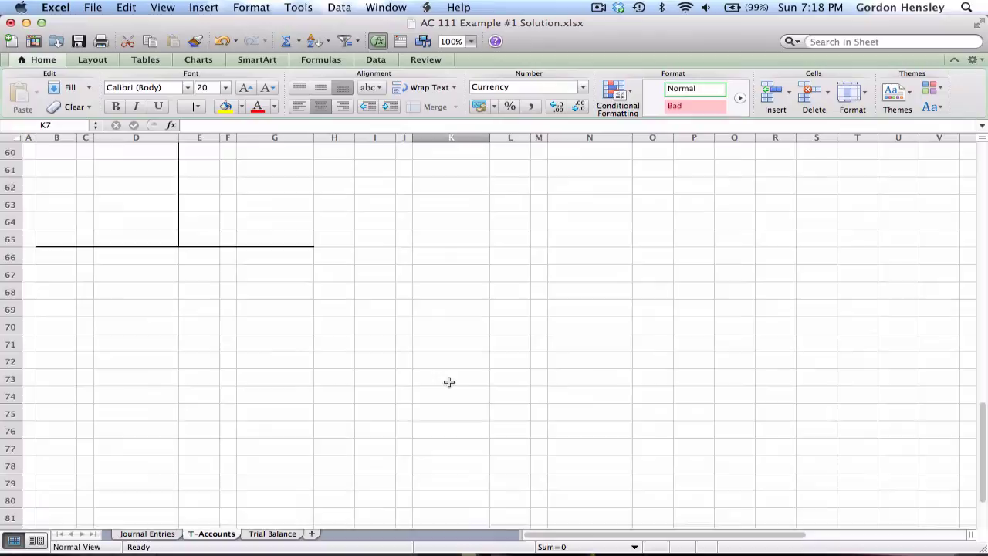
scroll(449, 382, up, 8)
click(577, 397)
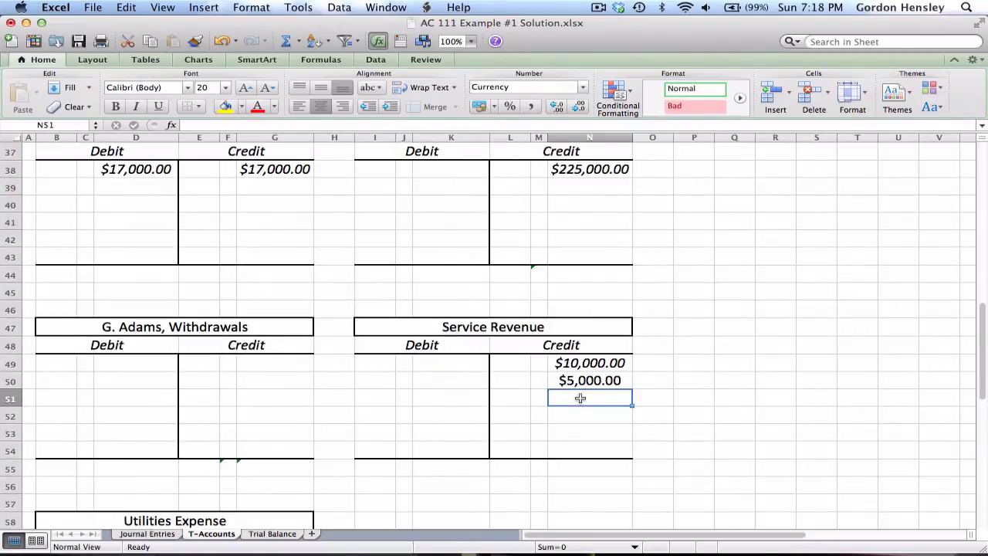
text(10,000)
key(Return)
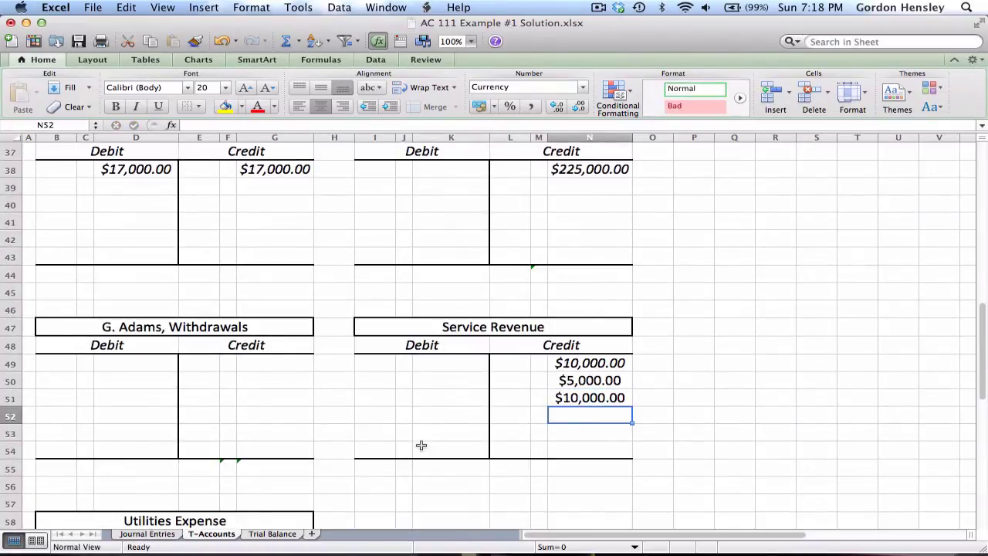
Step: Post the 1/28 $3,000 Withdrawals debit on the T-Accounts sheet
click(147, 533)
key(Down)
key(Down)
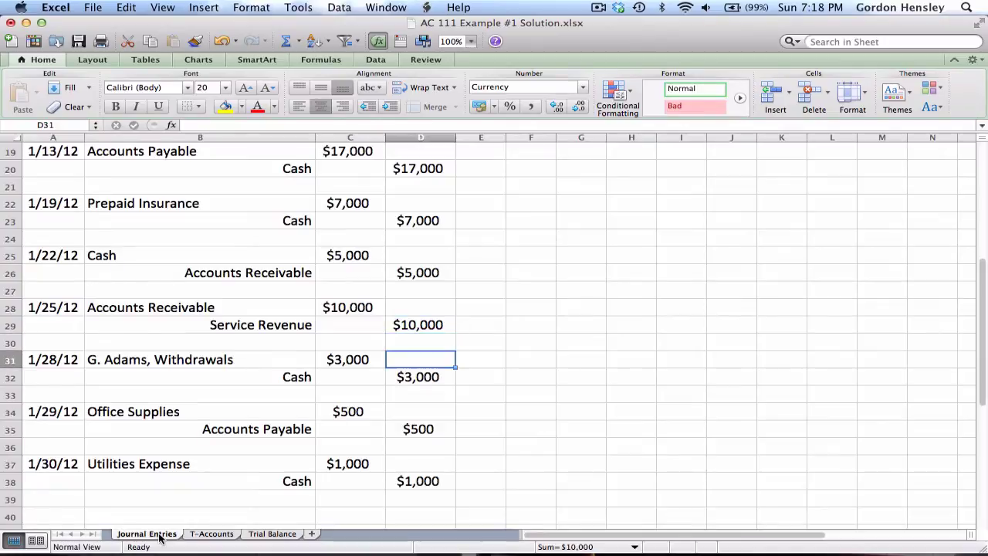
key(Left)
click(198, 535)
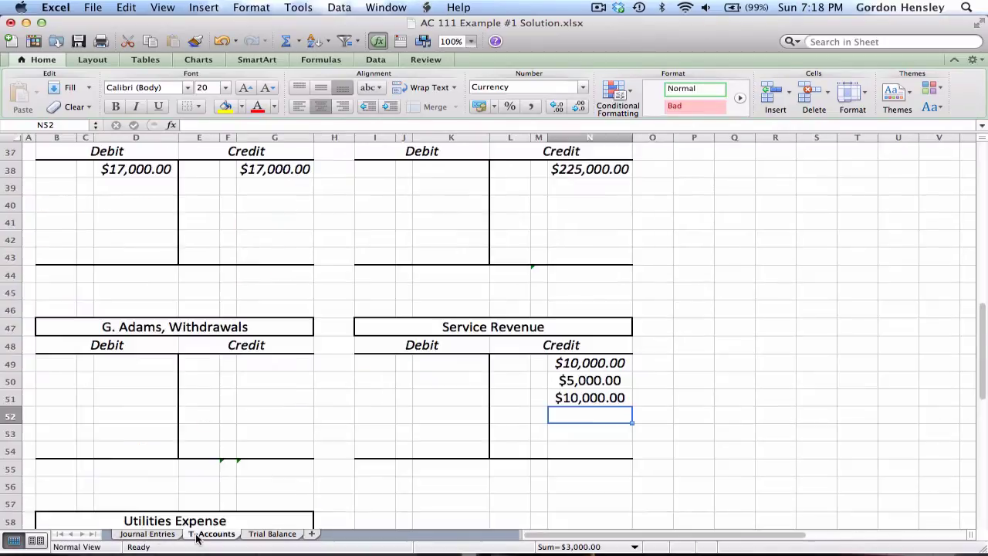
click(128, 365)
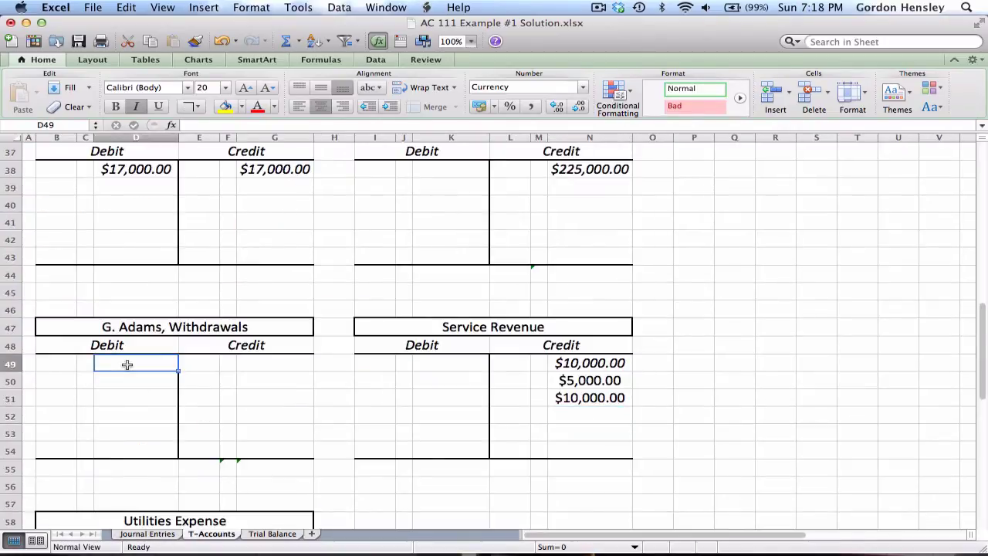
text(3000)
key(Up)
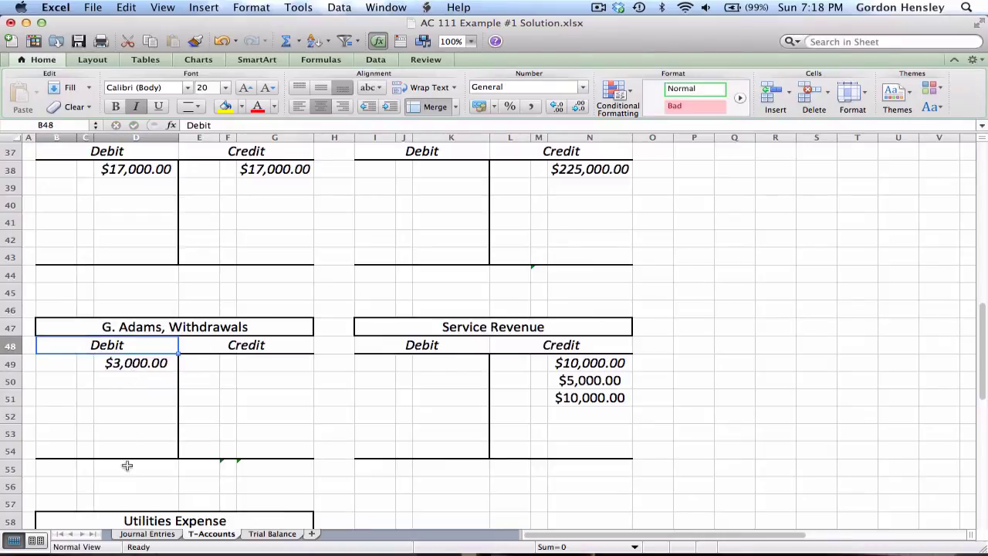
Step: Credit Cash $3,000 in cell G8
click(146, 536)
key(Down)
key(Right)
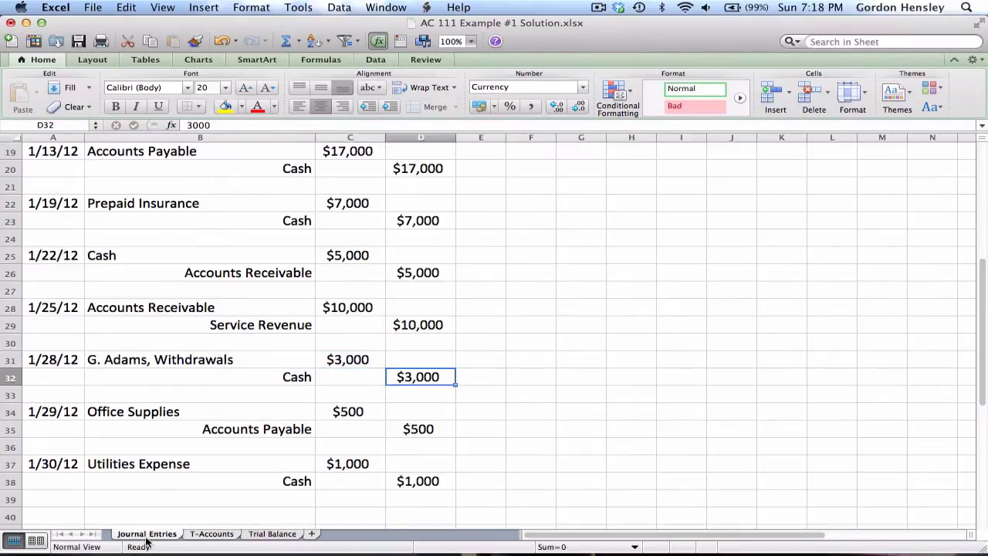
click(198, 536)
scroll(234, 371, up, 10)
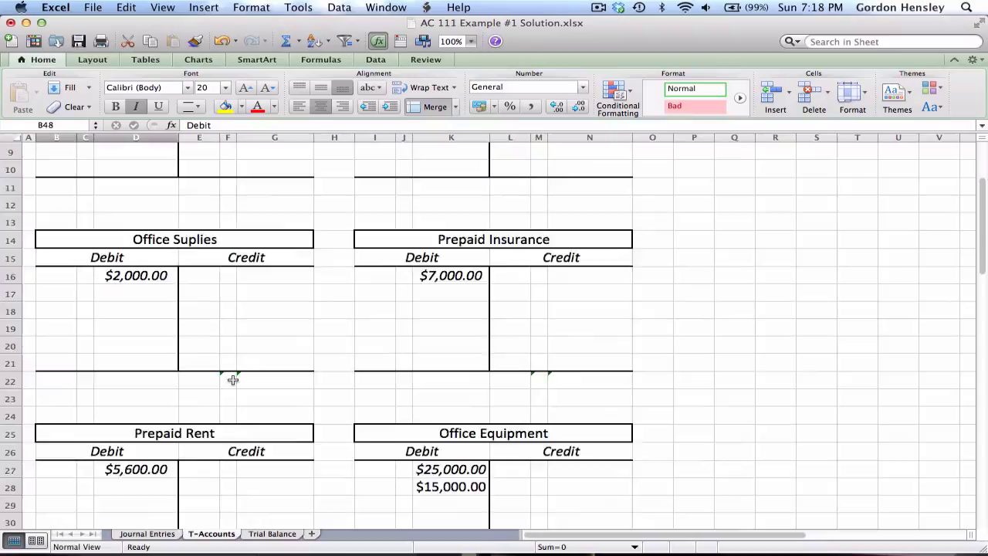
click(276, 276)
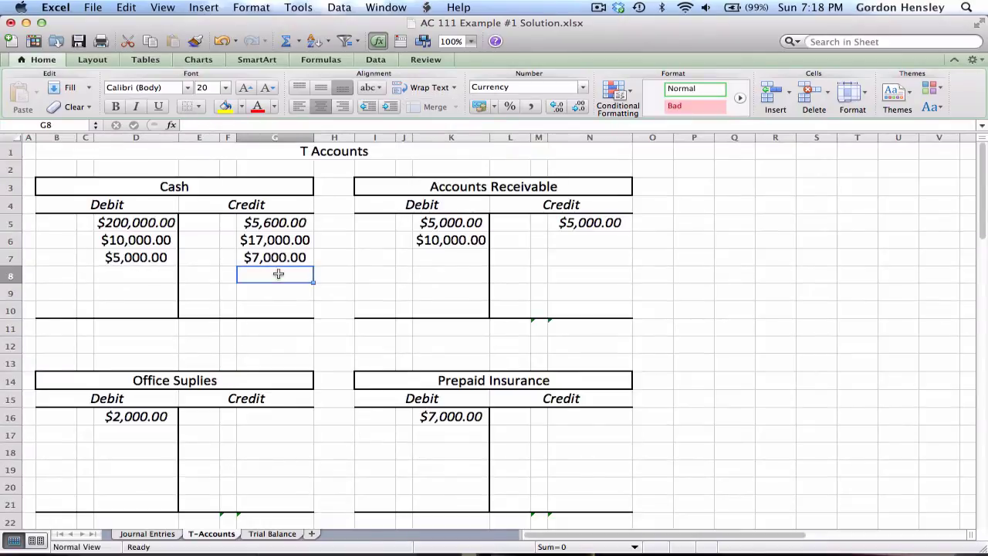
text(3,000)
key(Return)
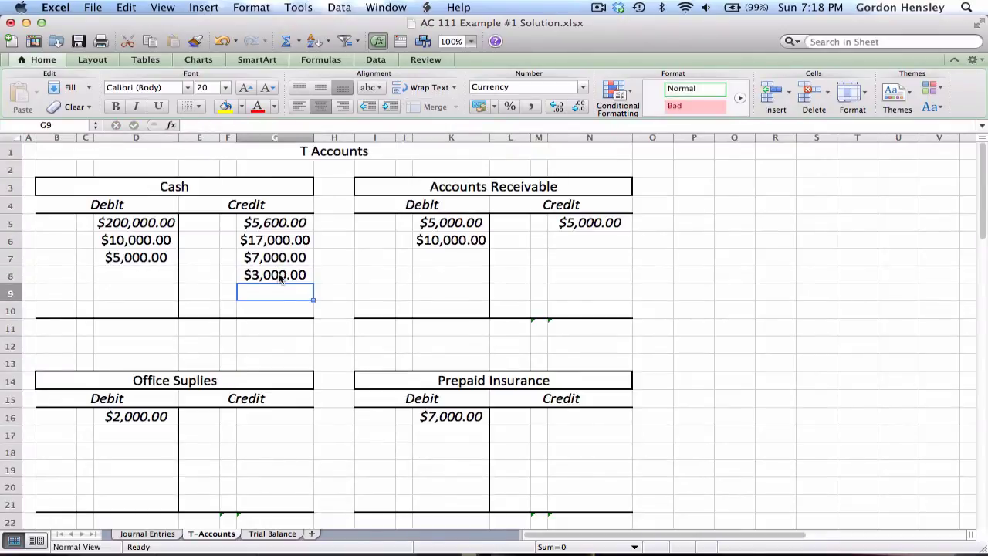
Step: Back on Journal Entries, find the next entry's Office Supplies debit amount
click(135, 535)
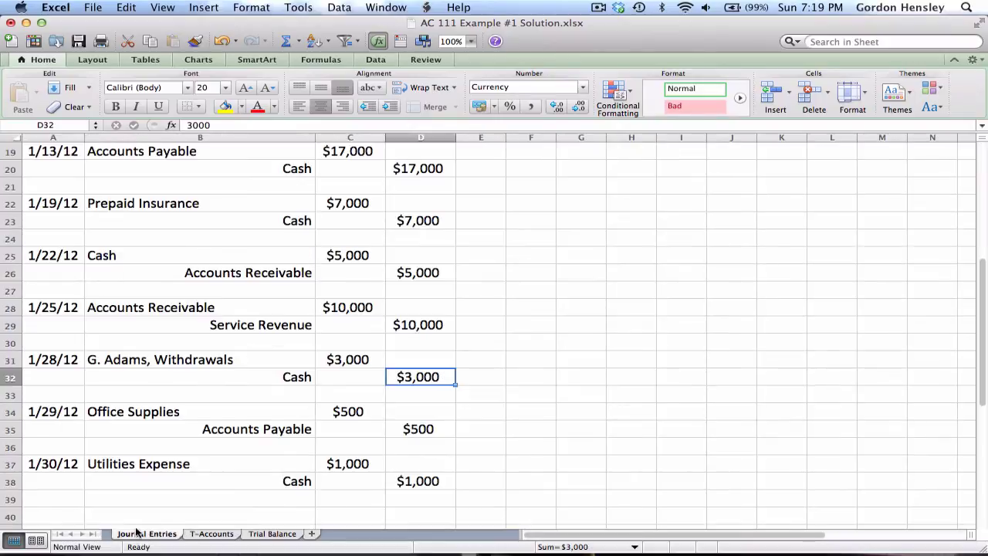
key(Down)
key(Down)
key(Left)
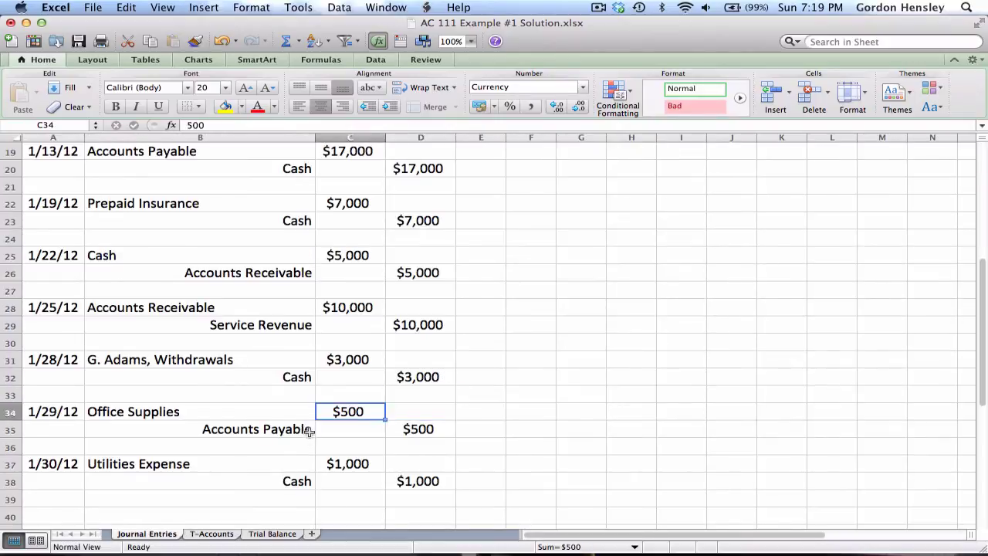
Step: Enter the 1/29 $500 Office Supplies debit in cell D17
click(224, 537)
key(Down)
key(Down)
key(Down)
key(Down)
key(Down)
key(Down)
key(Down)
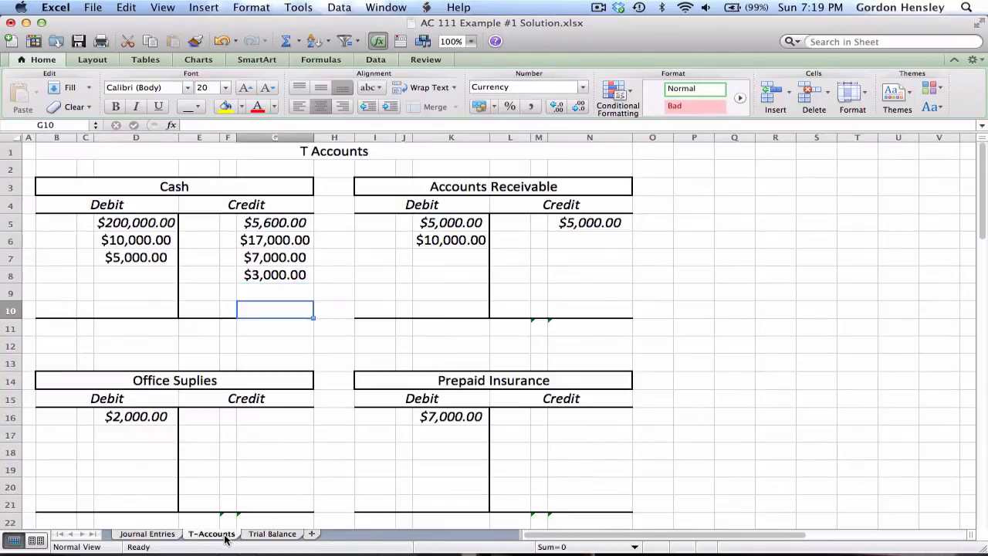
key(Down)
key(Left)
key(Left)
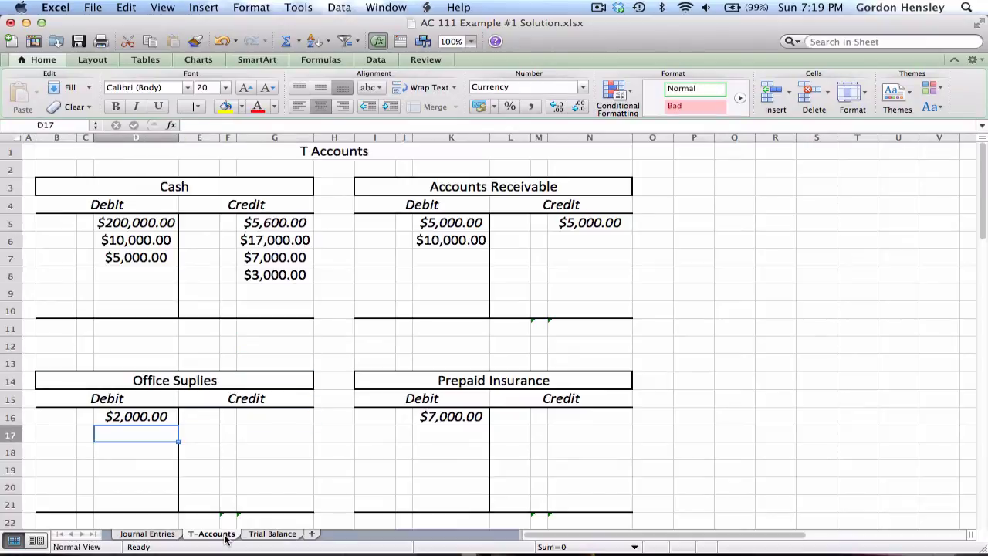
text(500)
key(Up)
key(Up)
key(Up)
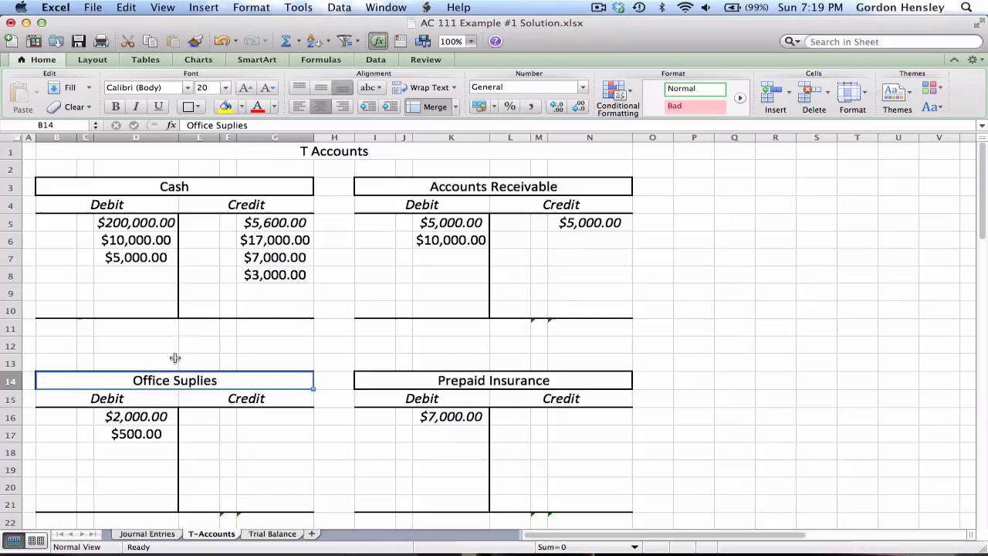
Step: Correct the B14 title from 'Office Suplies' to 'Office Supplies'
click(232, 125)
text(p)
key(Return)
key(Right)
key(Down)
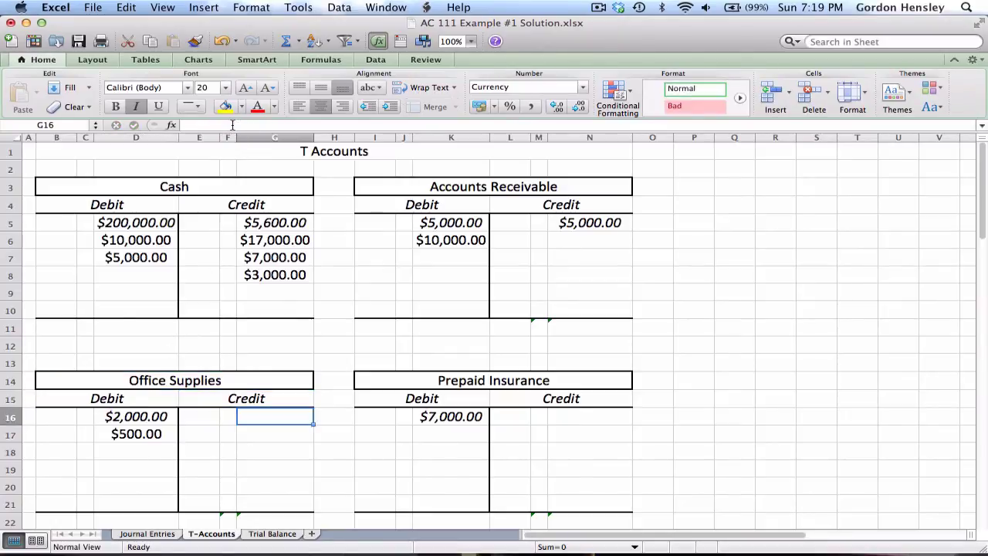
key(Down)
key(Left)
key(Left)
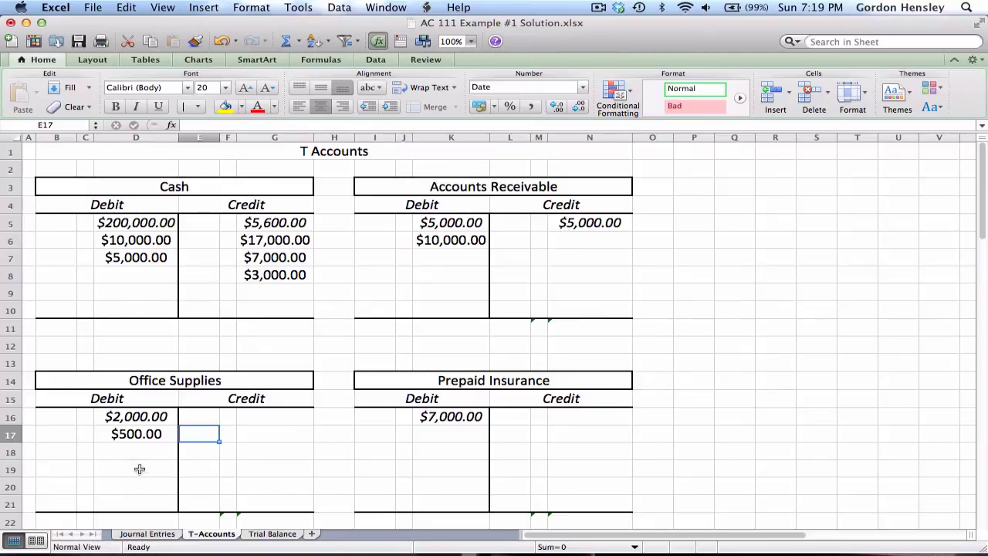
Step: Credit Accounts Payable $500 in cell G39
click(146, 533)
key(Down)
key(Right)
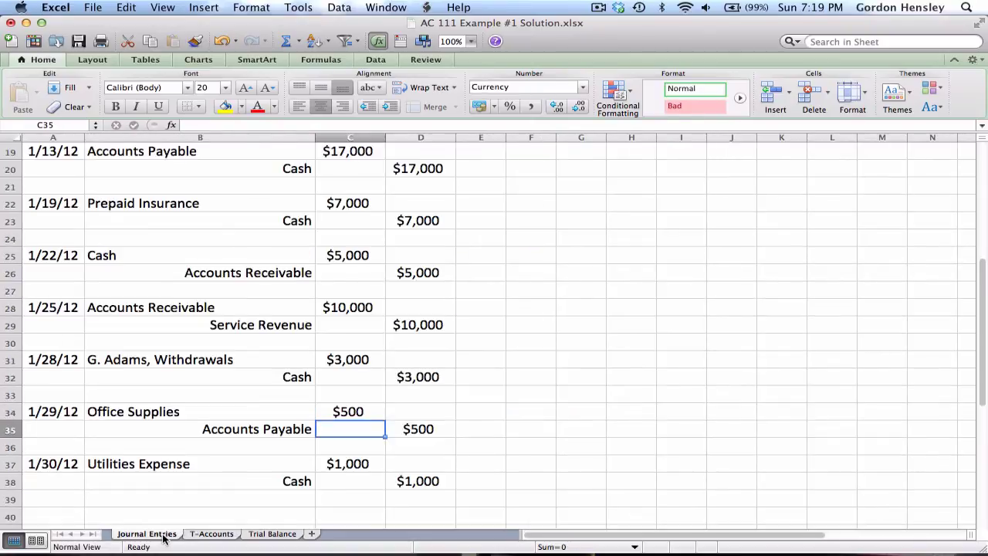
click(195, 536)
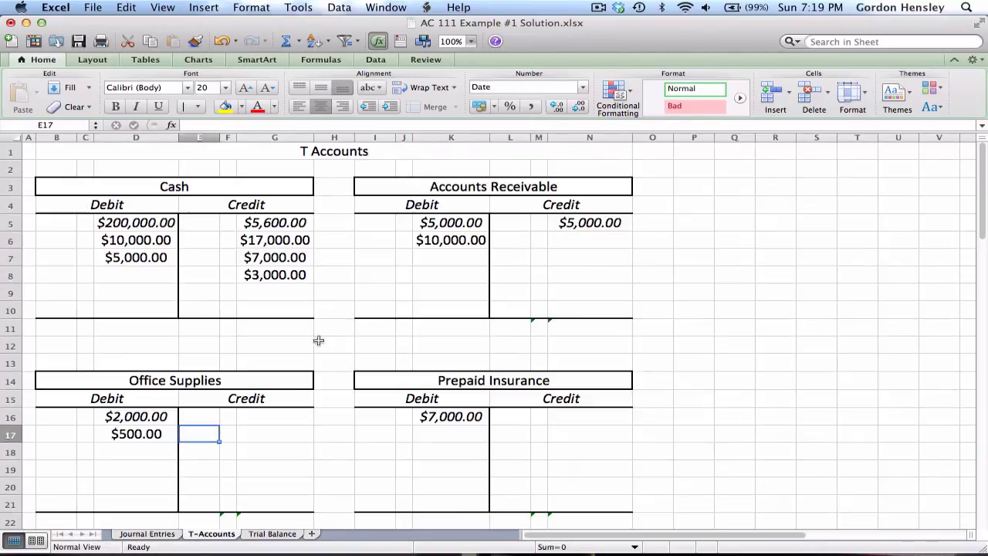
scroll(360, 282, down, 6)
scroll(360, 284, down, 2)
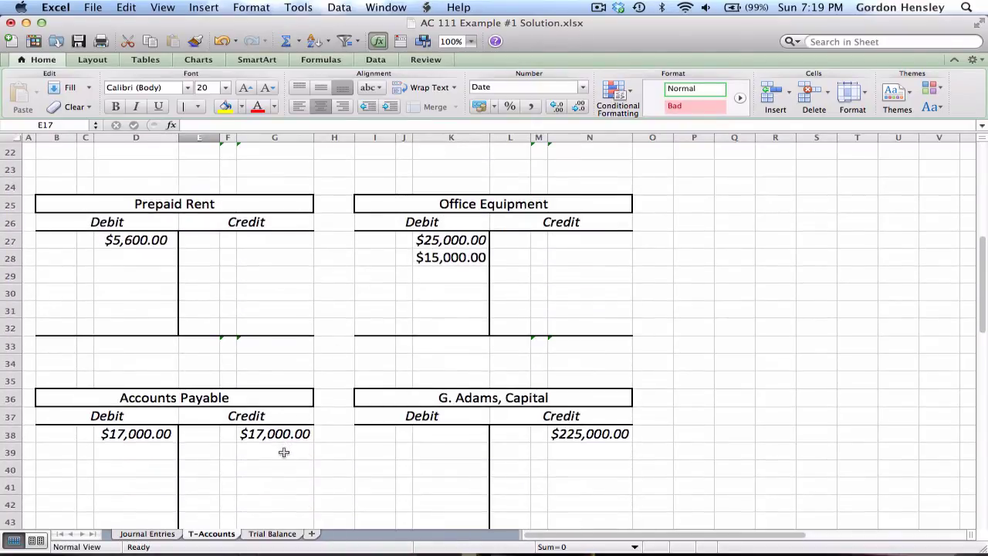
click(283, 452)
text(500)
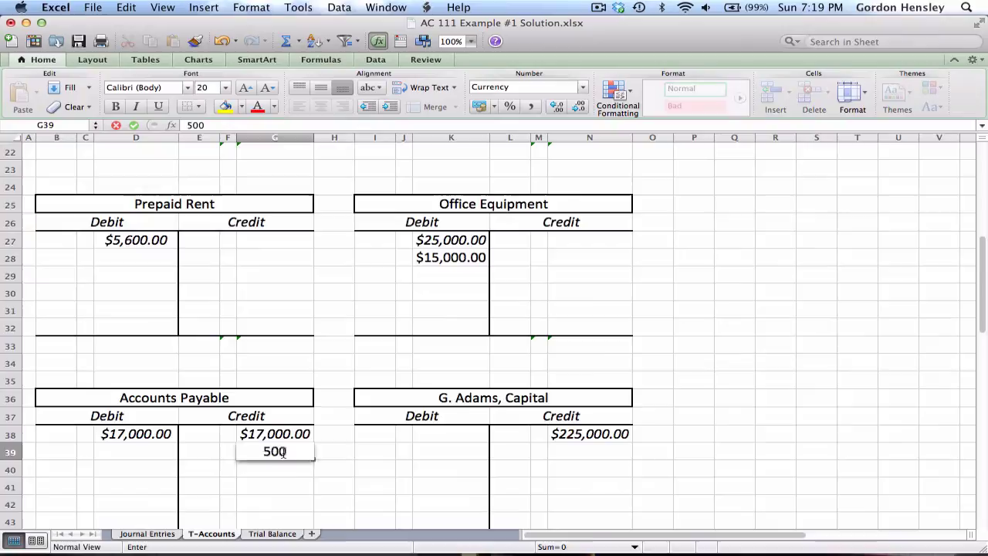
key(Tab)
Step: On Journal Entries, find the next Utilities Expense debit amount
click(173, 536)
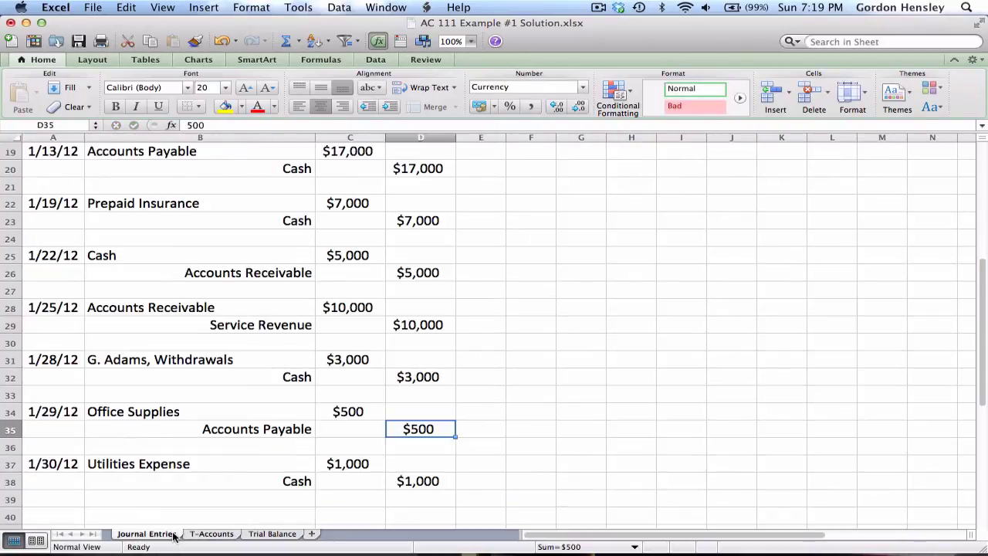
key(Down)
key(Down)
key(Left)
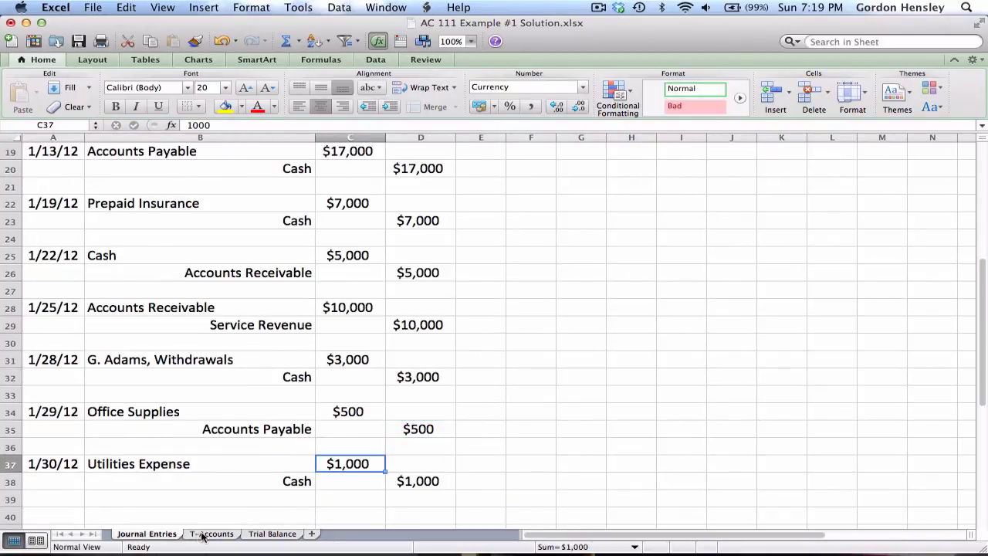
Step: Enter the 1/30 $1,000 Utilities Expense debit in cell D60
click(203, 536)
scroll(344, 403, down, 5)
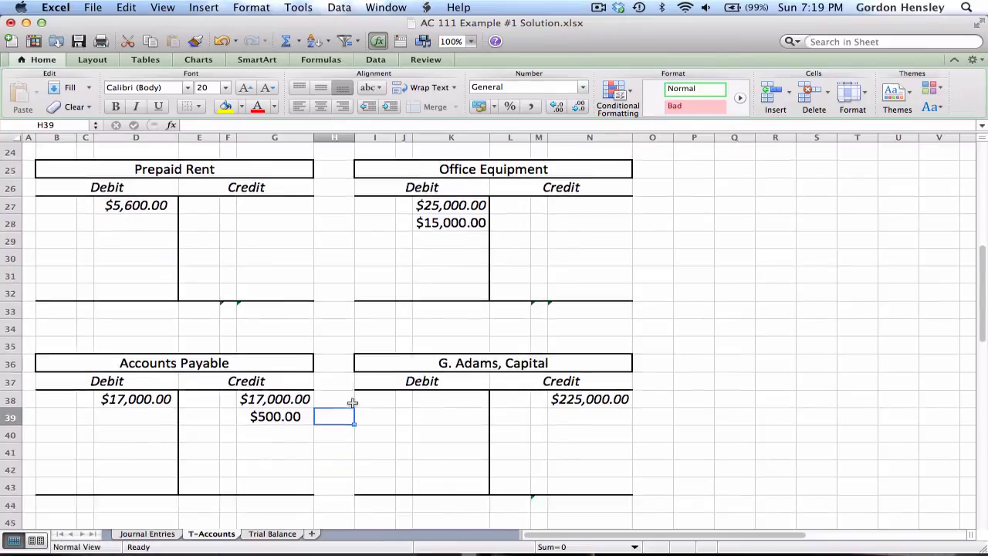
scroll(352, 402, down, 6)
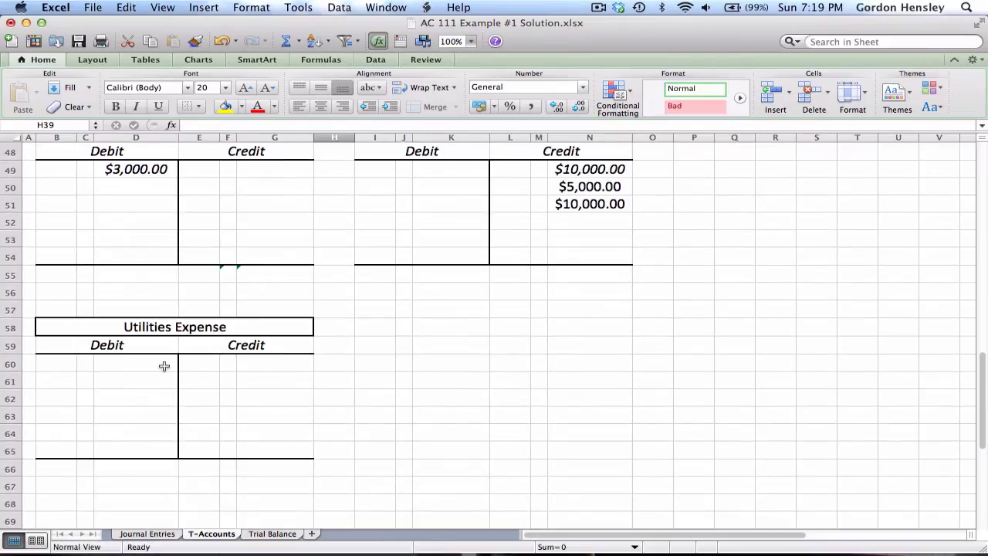
click(150, 364)
text(1000)
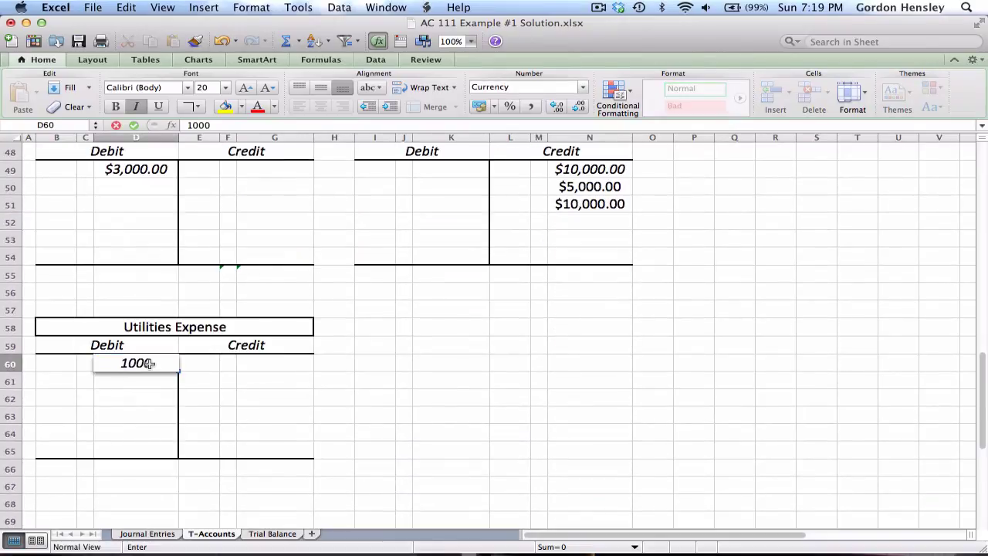
key(Tab)
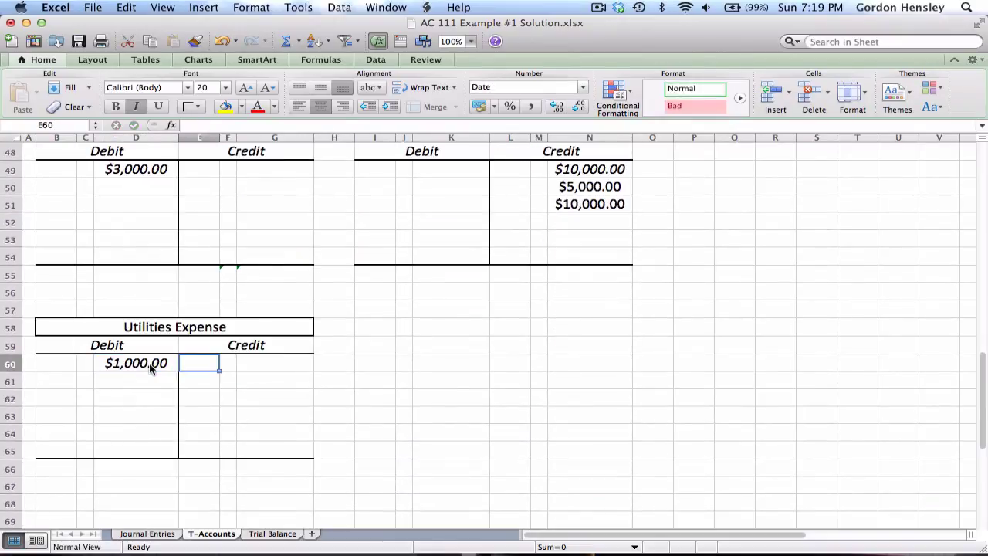
Step: Credit Cash $1,000 in cell G9 at the top of T-Accounts
click(146, 534)
key(Down)
key(Right)
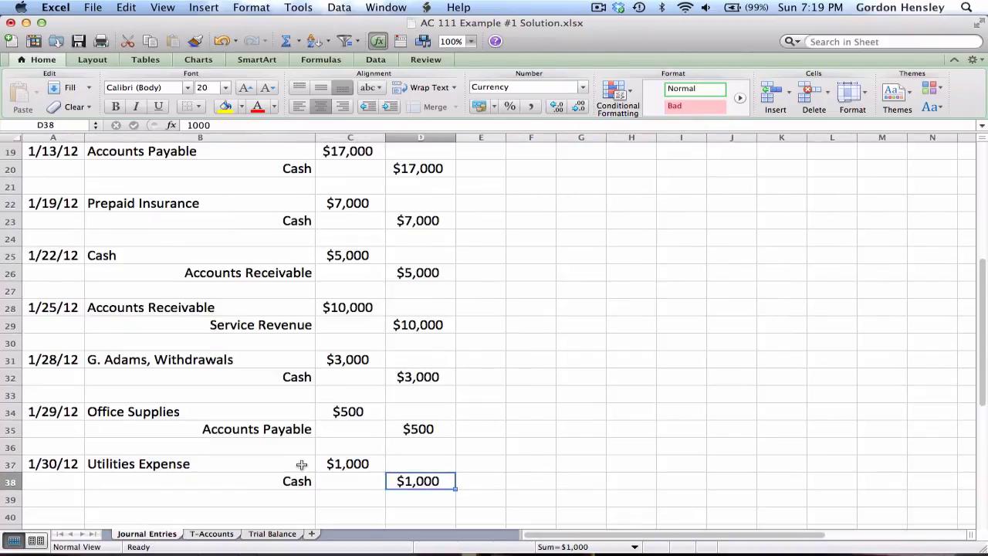
click(227, 533)
scroll(243, 304, up, 10)
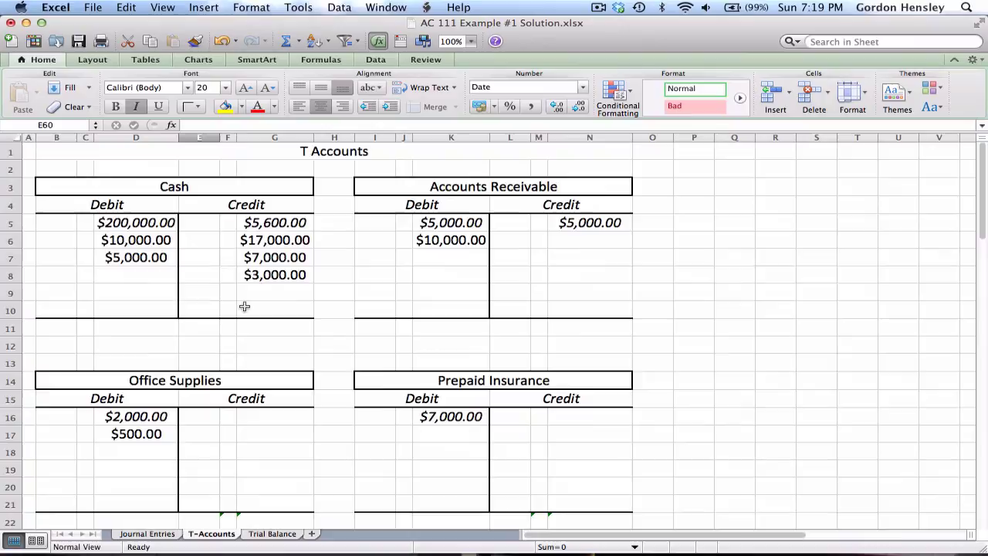
click(271, 293)
text(1000)
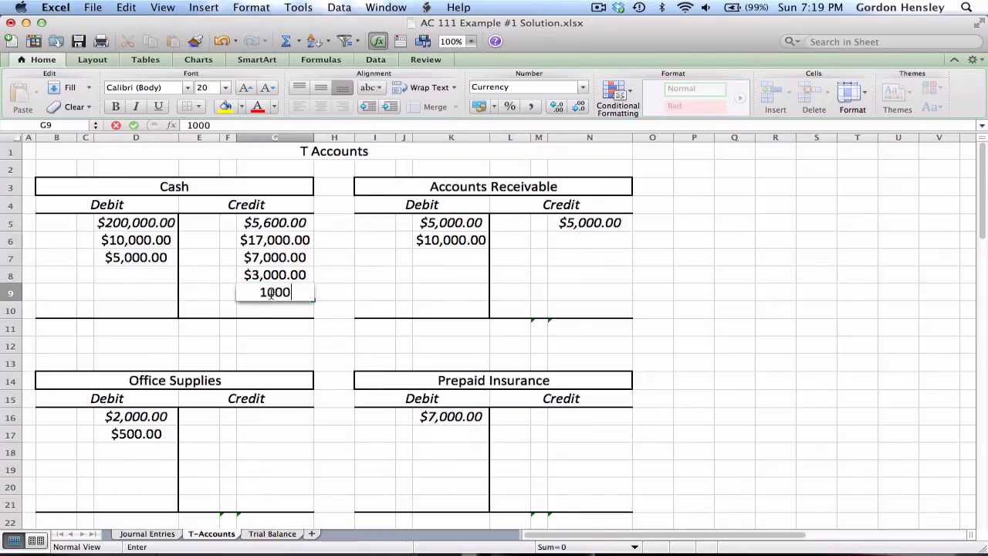
key(Tab)
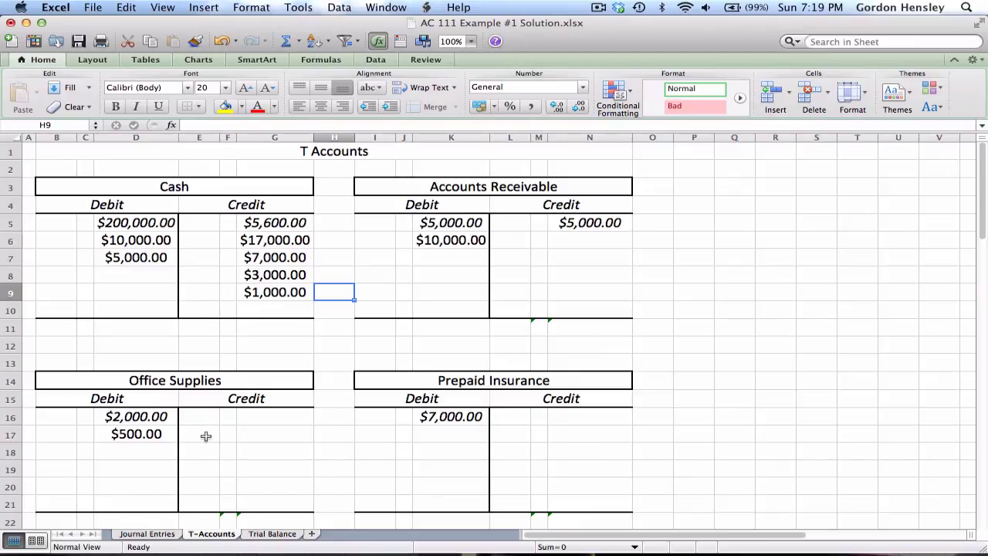
click(139, 534)
scroll(188, 421, up, 6)
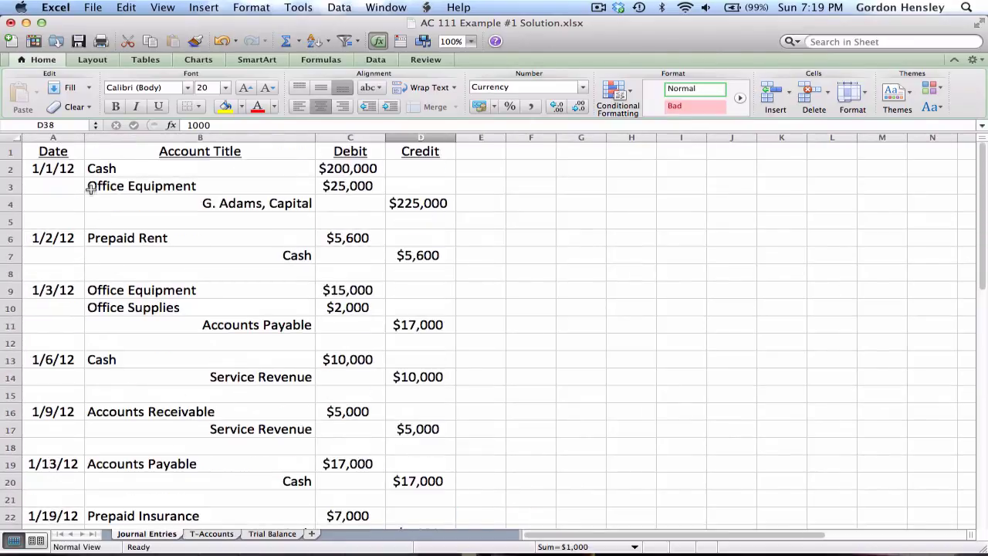
click(68, 153)
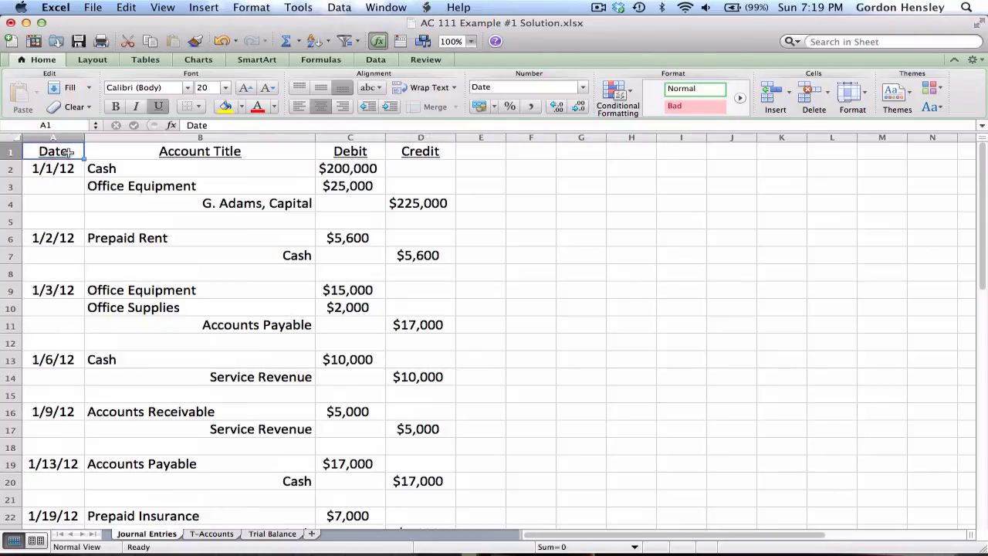
click(208, 534)
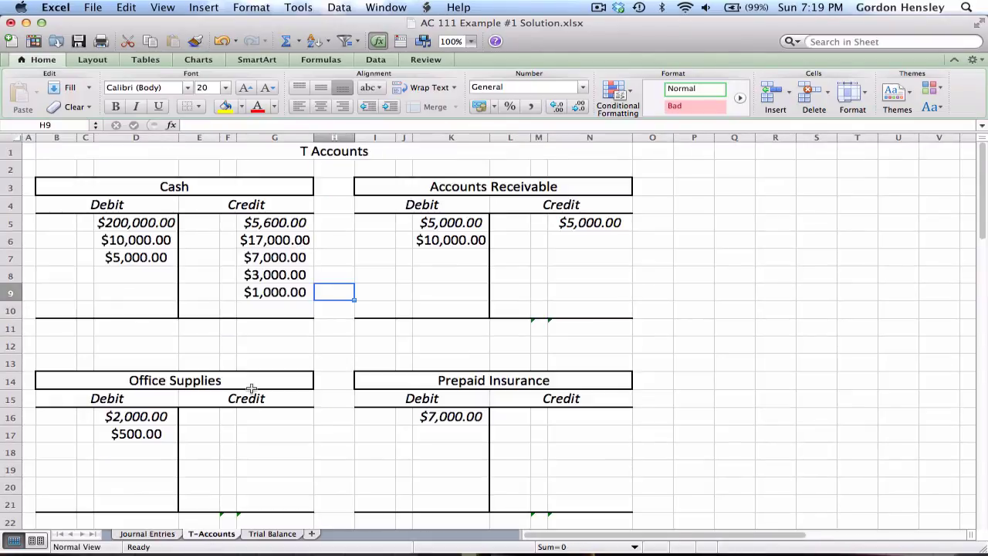